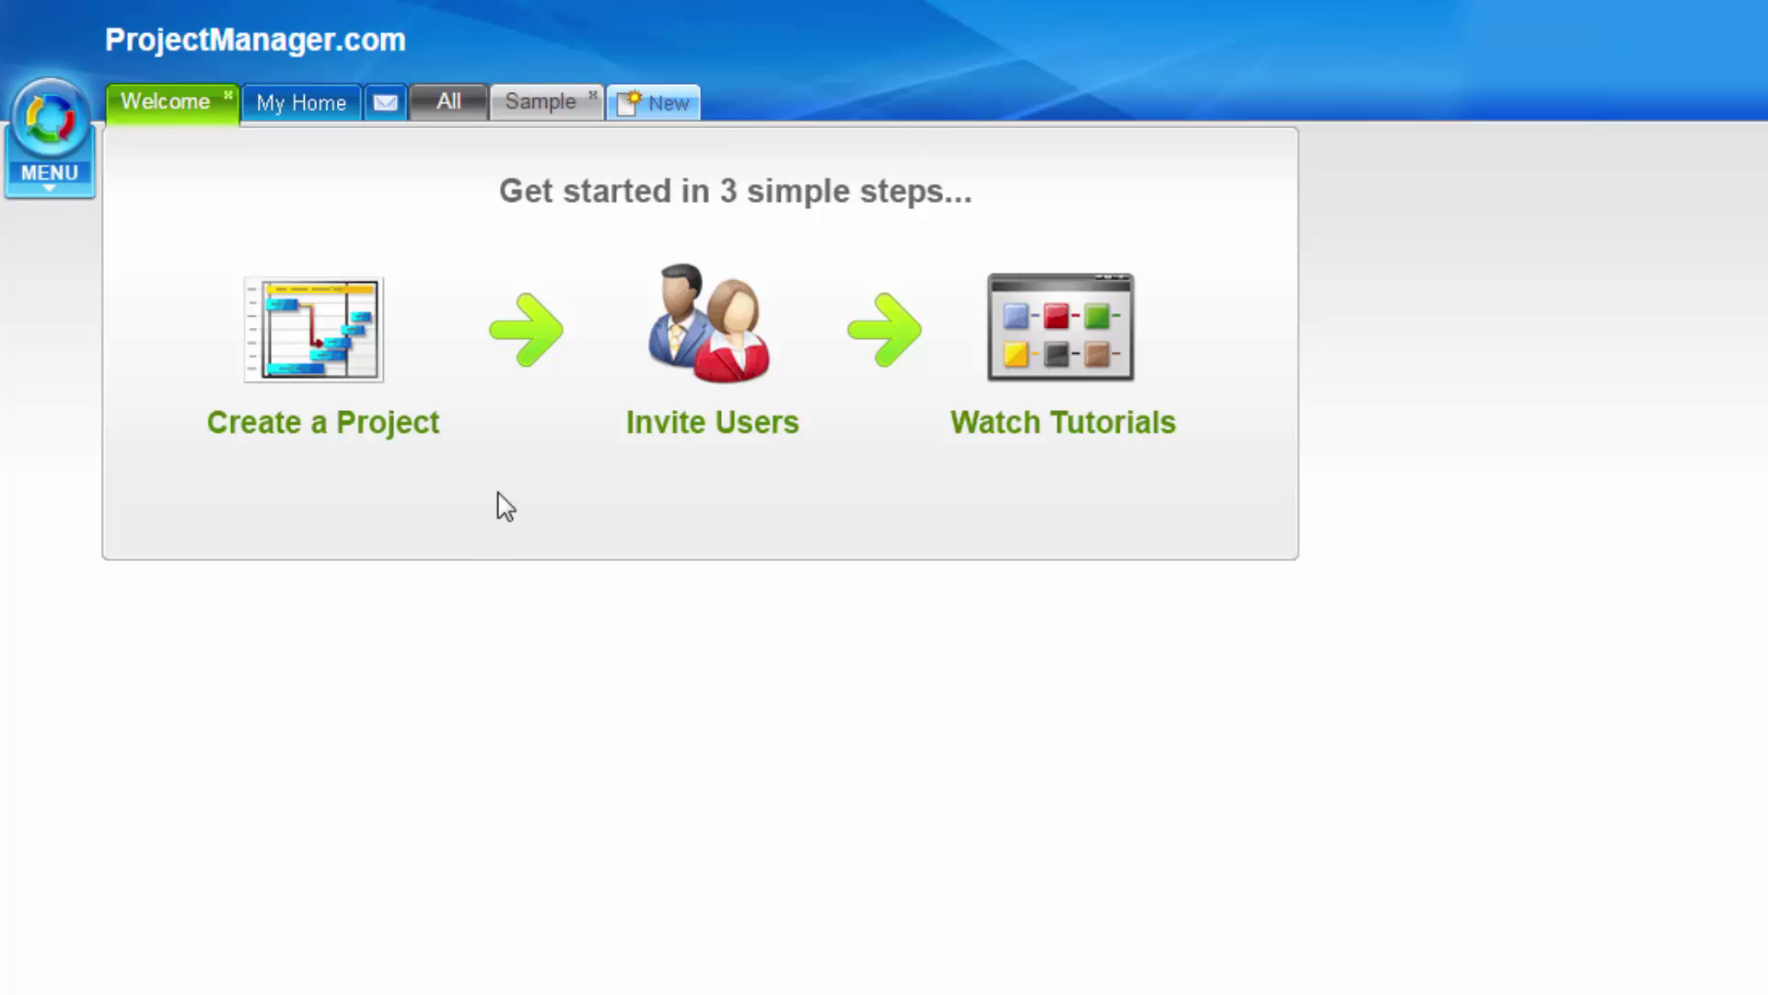
In the Sample project, enter 1,000 as Interface Design's planned cost and 1,500 as its actual cost.
{"action": "left_click", "coordinate": [556, 114]}
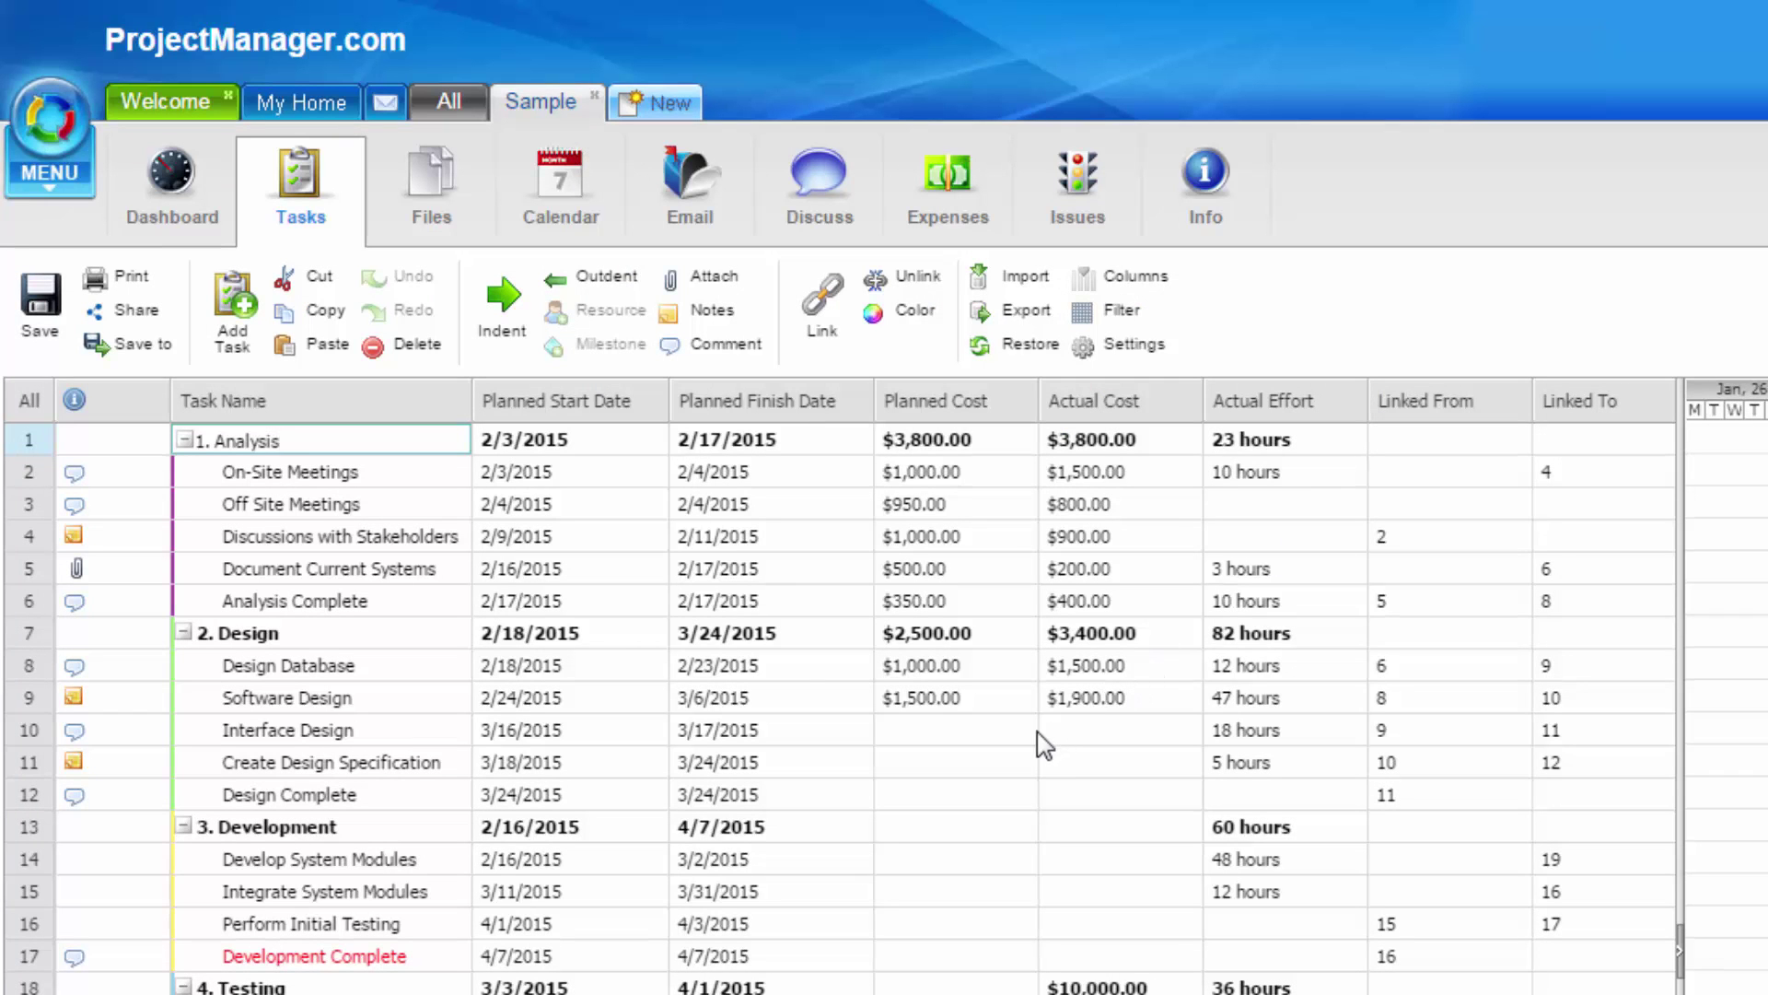
{"action": "left_click", "coordinate": [955, 729]}
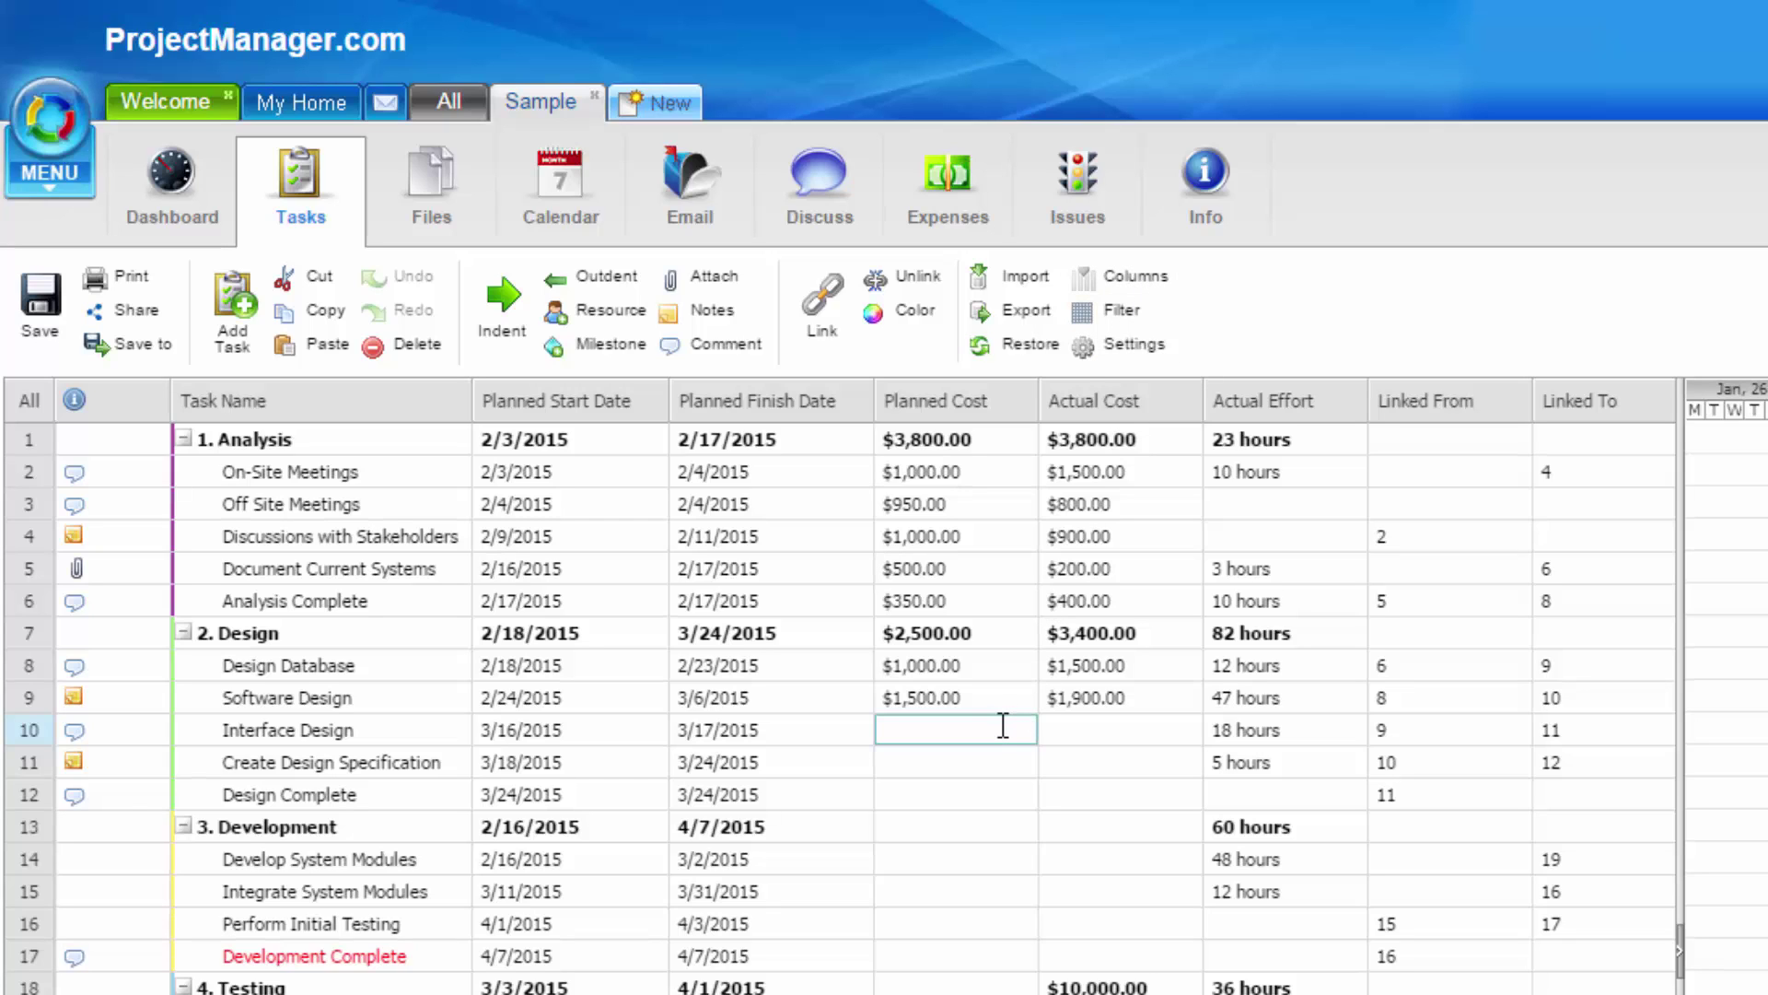
{"action": "type", "text": "1,00"}
{"action": "type", "text": "00"}
{"action": "key", "text": "Tab"}
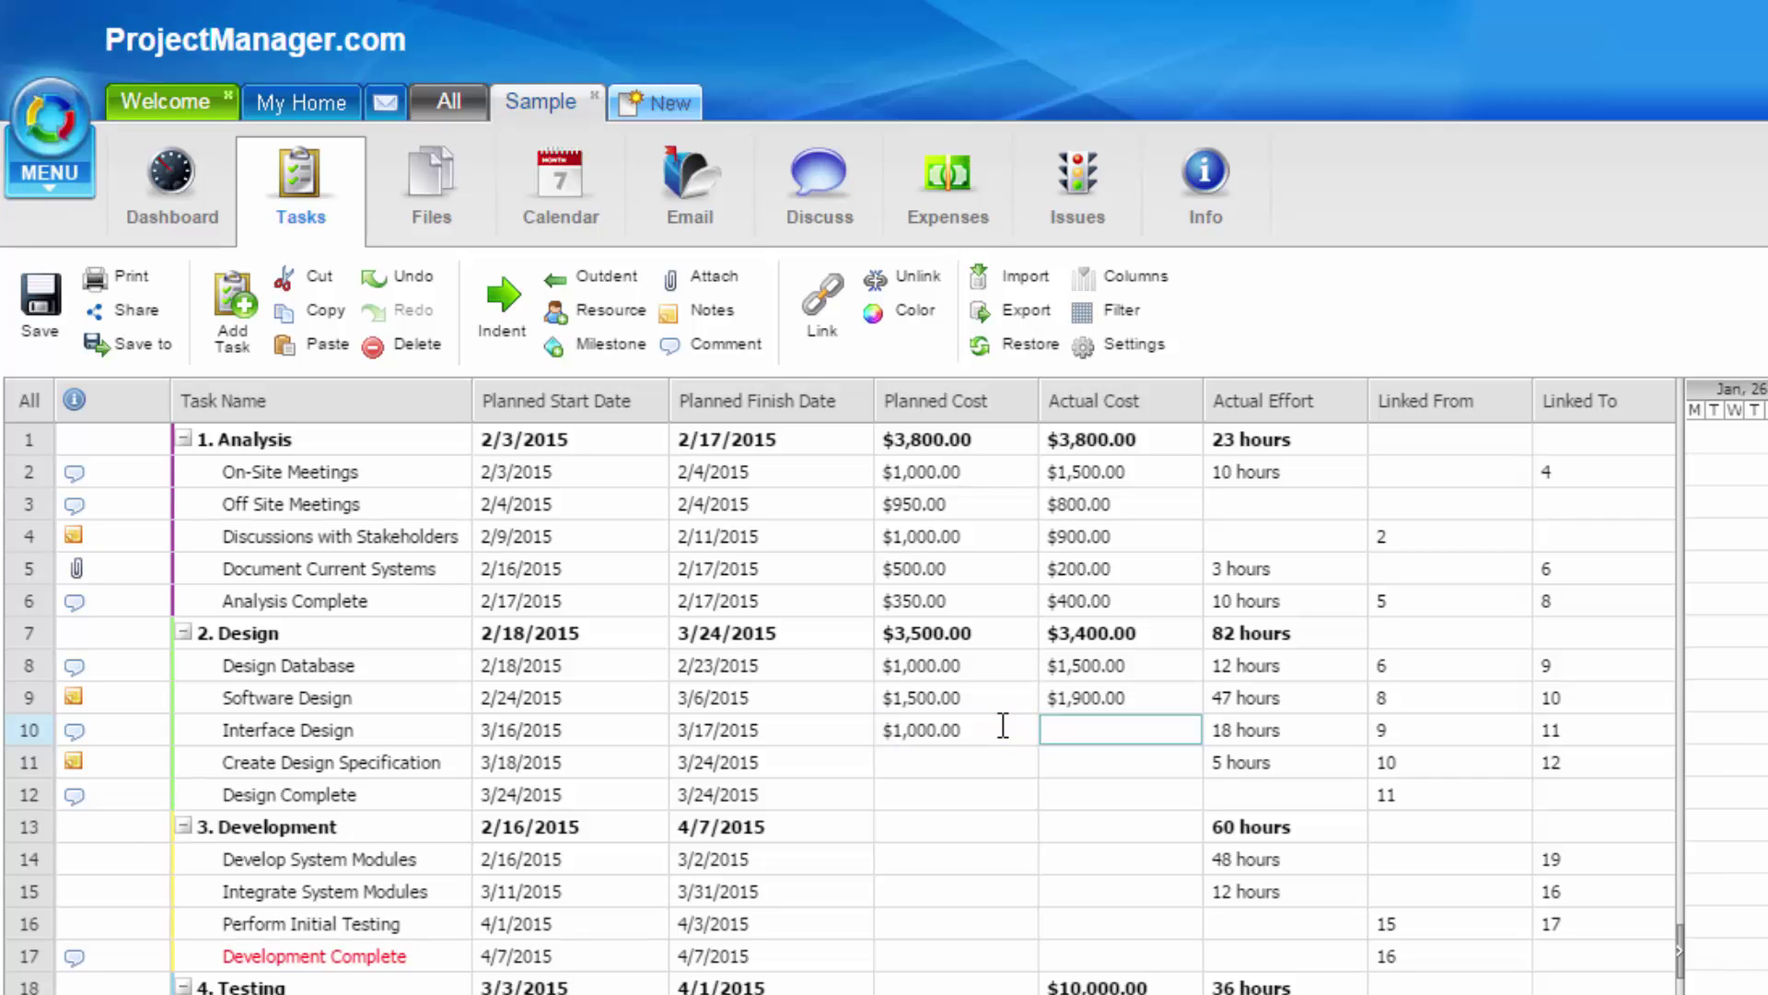
{"action": "type", "text": "1,"}
{"action": "type", "text": "500"}
{"action": "key", "text": "Tab"}
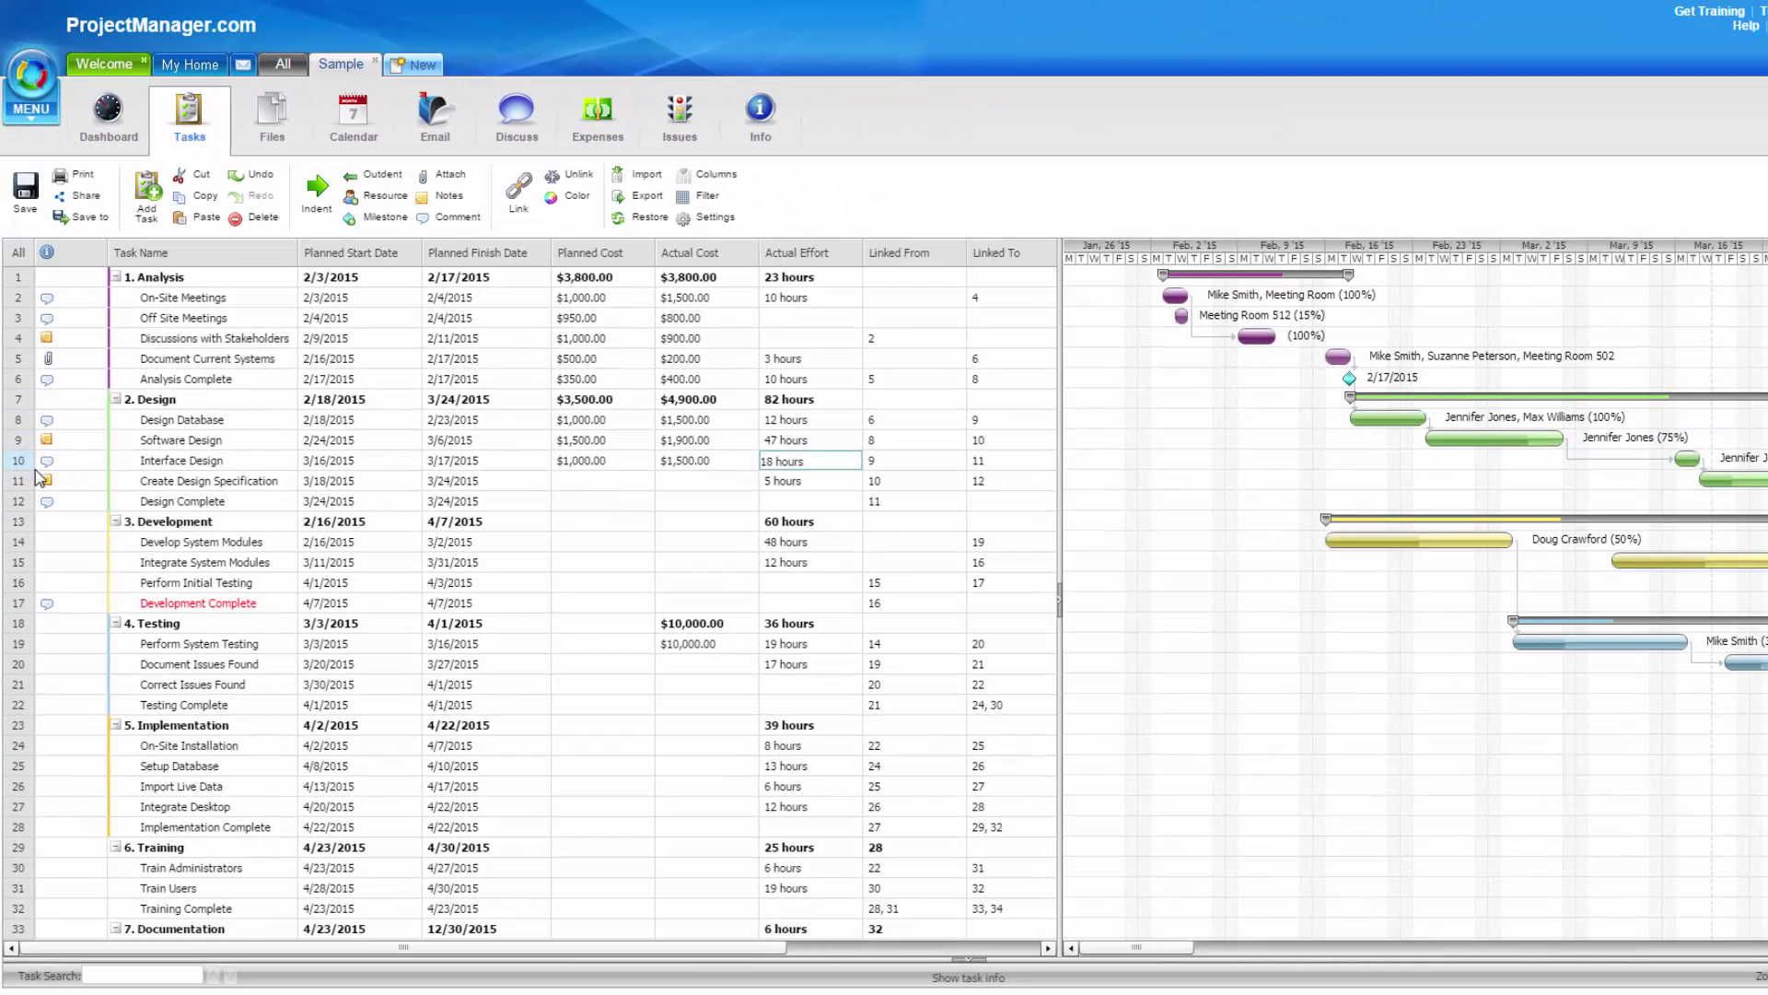
{"action": "left_click", "coordinate": [21, 463]}
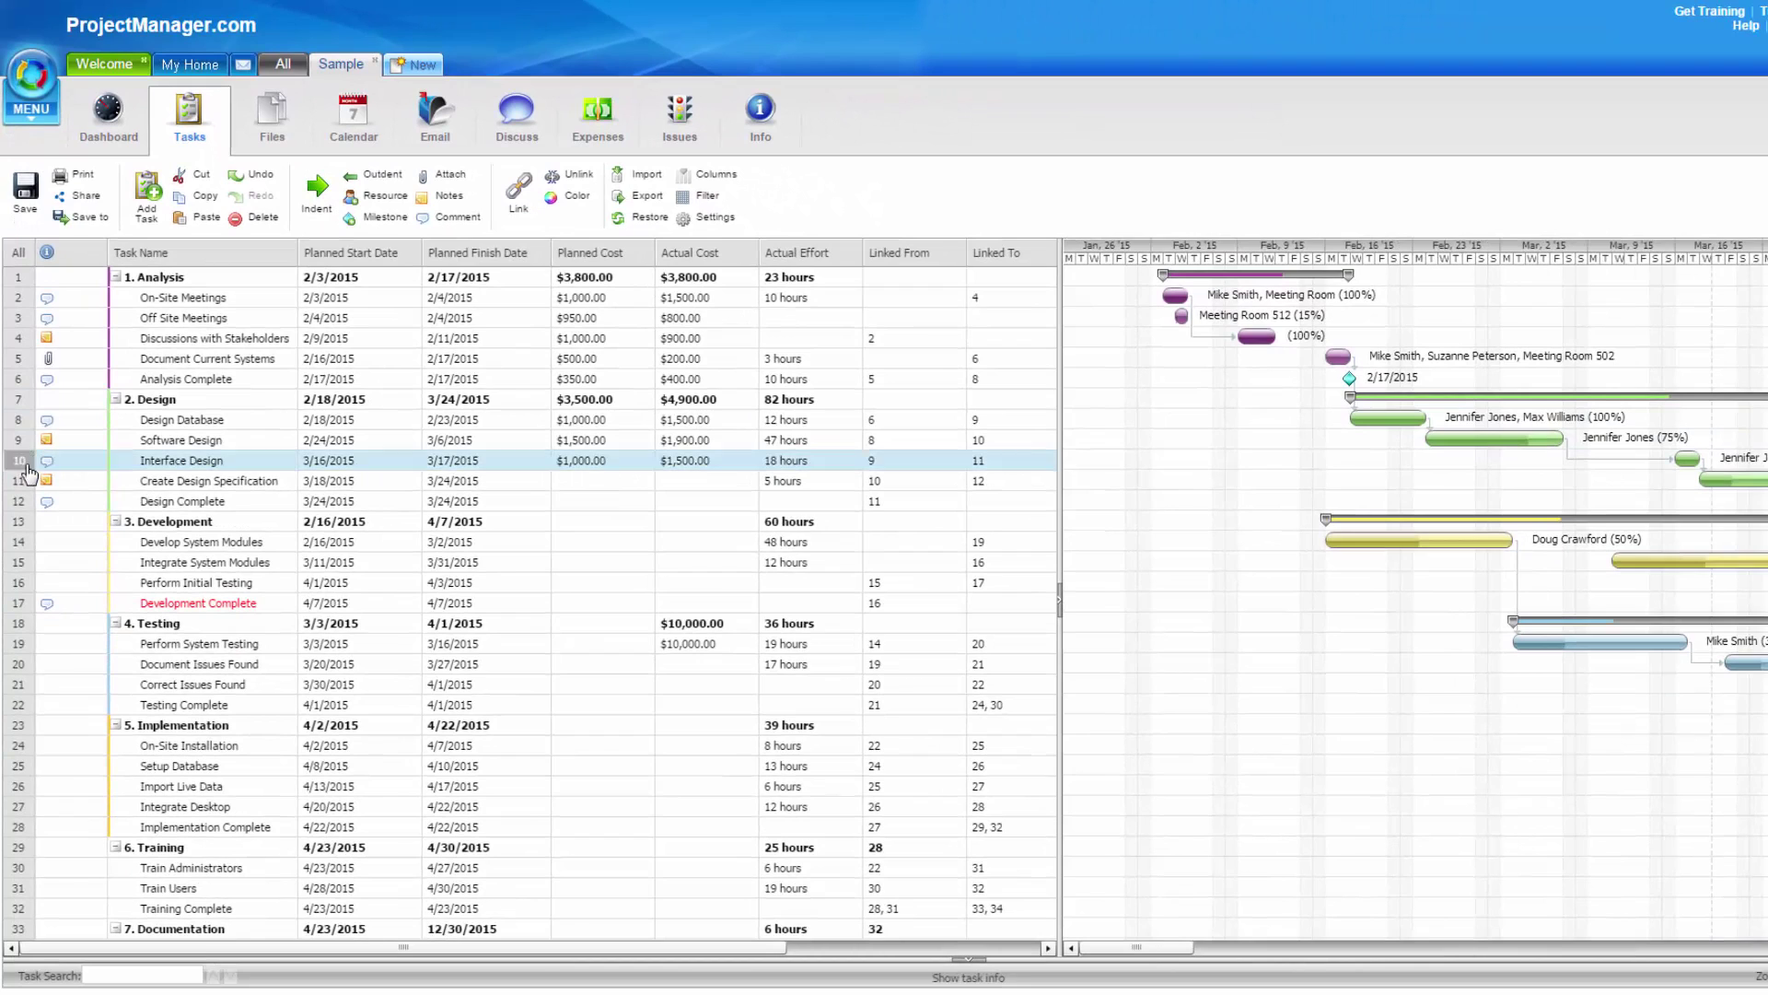
{"action": "left_click", "coordinate": [923, 976]}
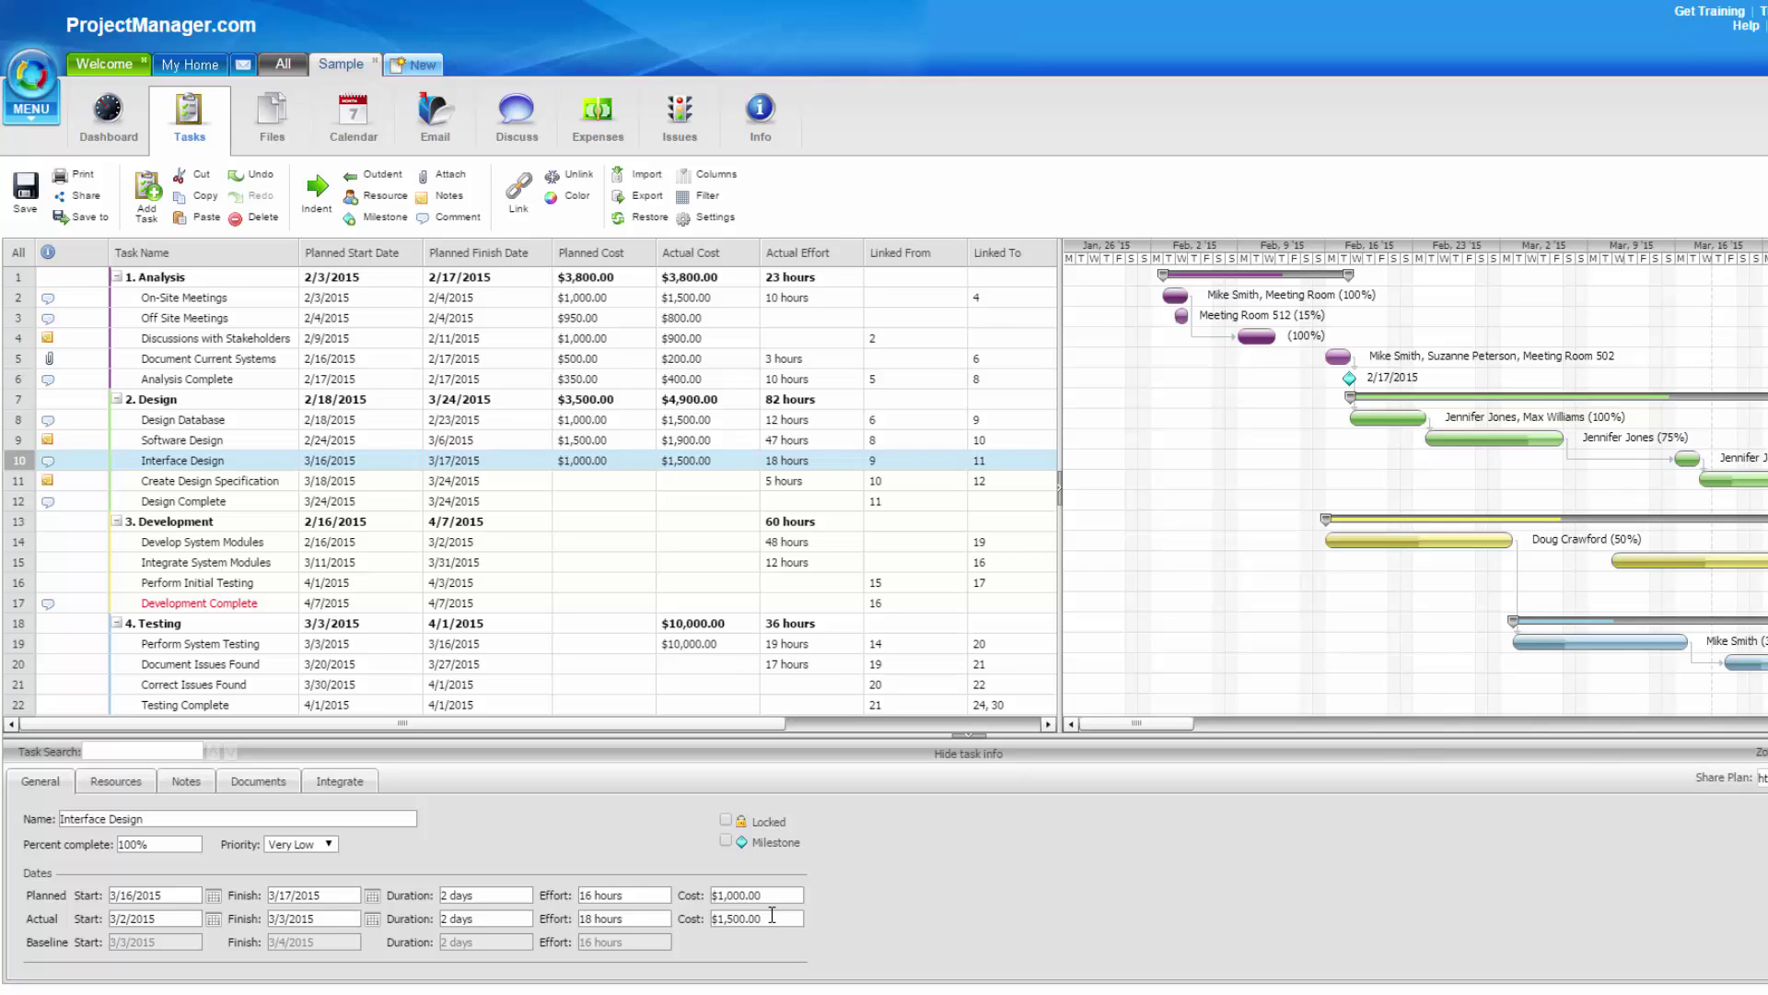
{"action": "left_click", "coordinate": [918, 761]}
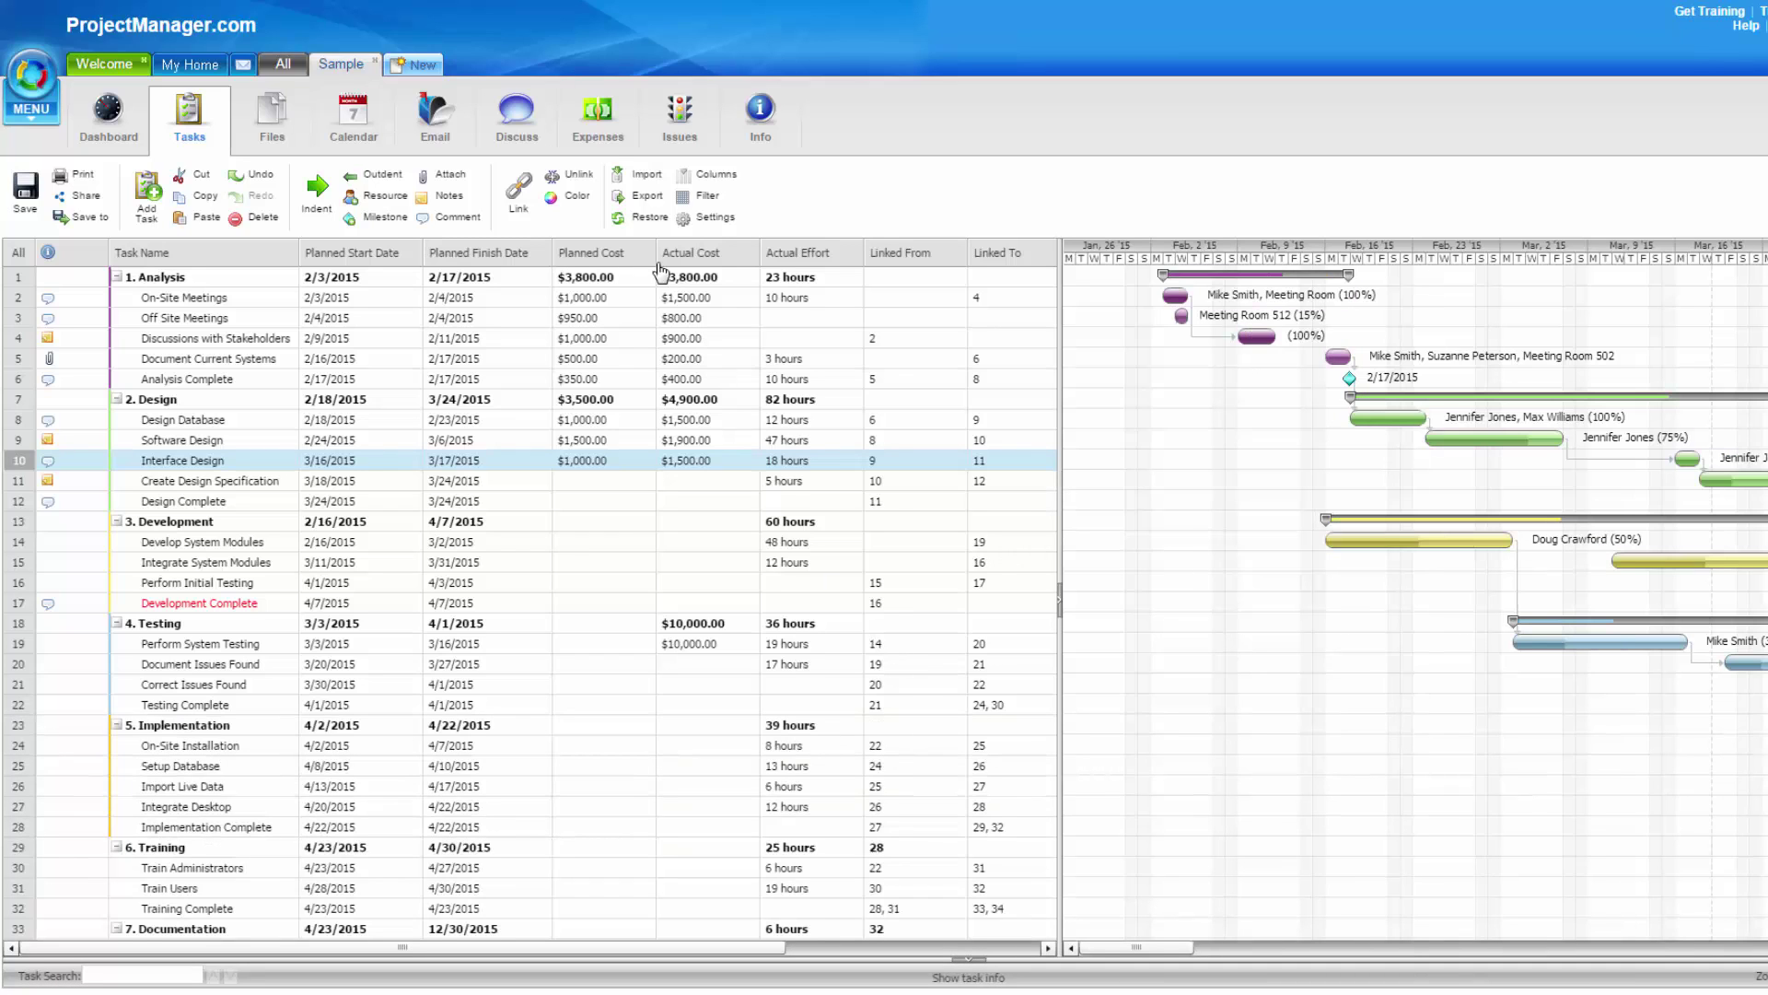
Go to the project's Expenses page, confirming the save of the plan changes.
{"action": "left_click", "coordinate": [608, 152]}
{"action": "left_click", "coordinate": [1036, 132]}
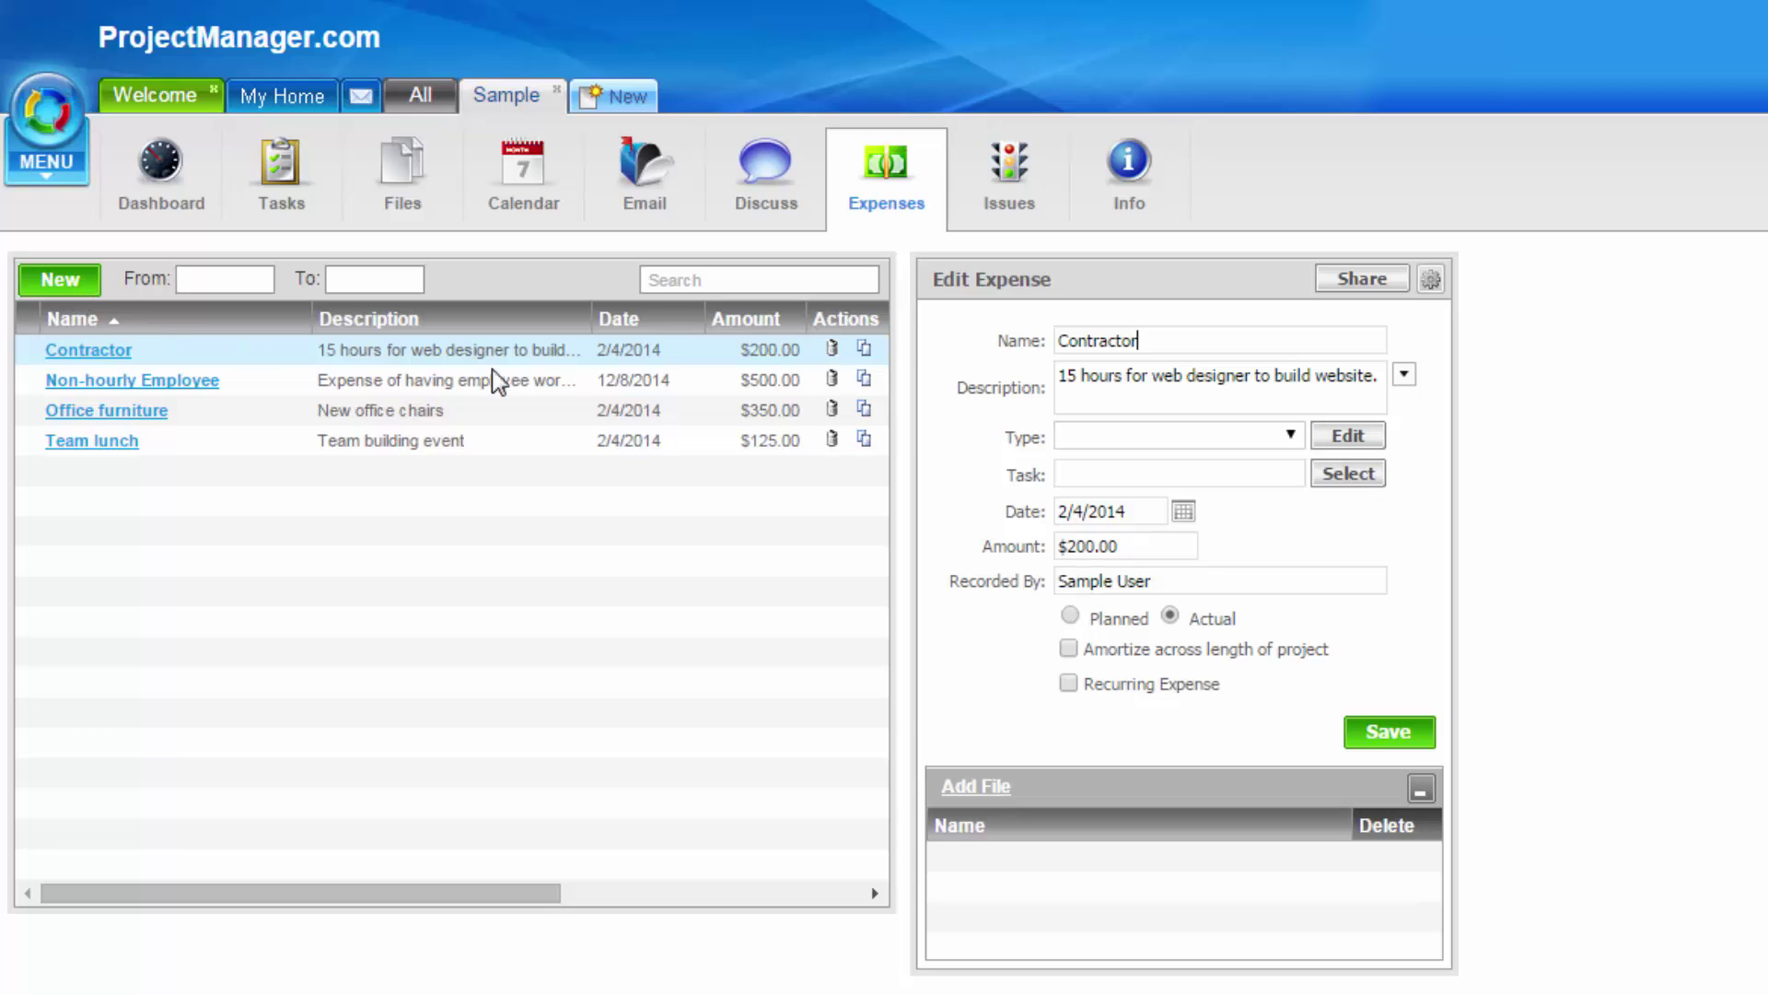
Check the expense Type list without changing it, then assign Design Database as the Contractor expense's task.
{"action": "left_click", "coordinate": [1181, 442]}
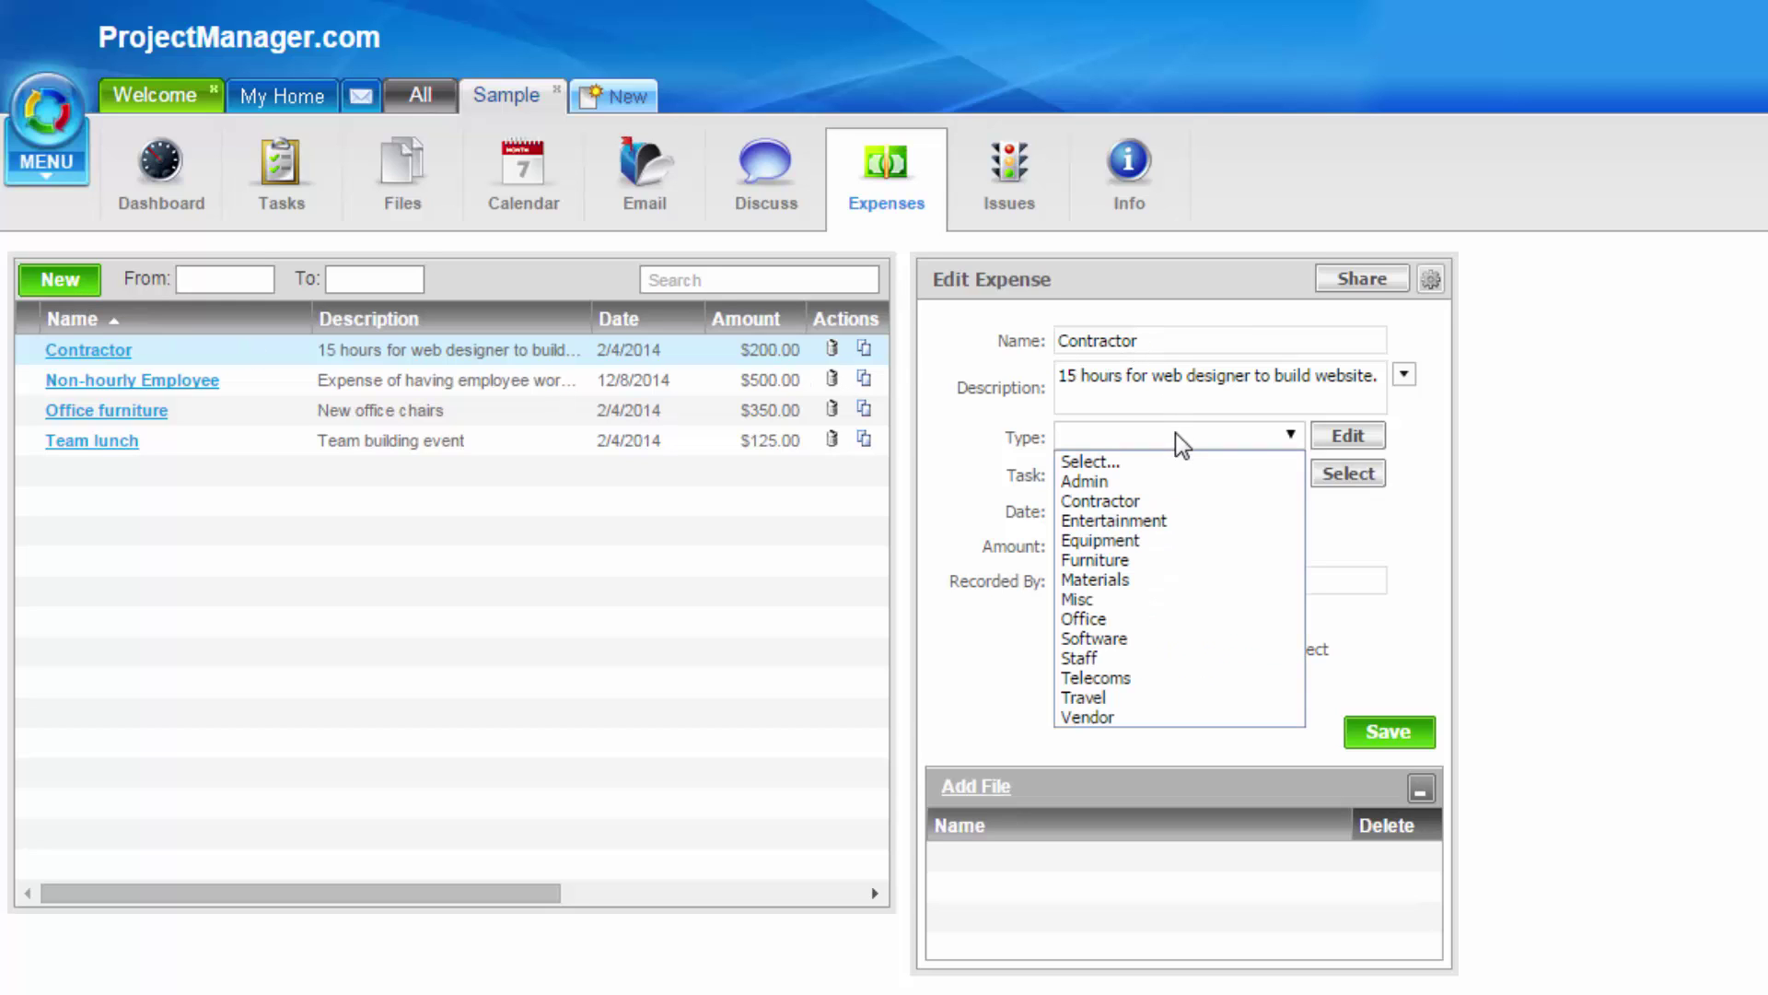
{"action": "left_click", "coordinate": [1182, 446]}
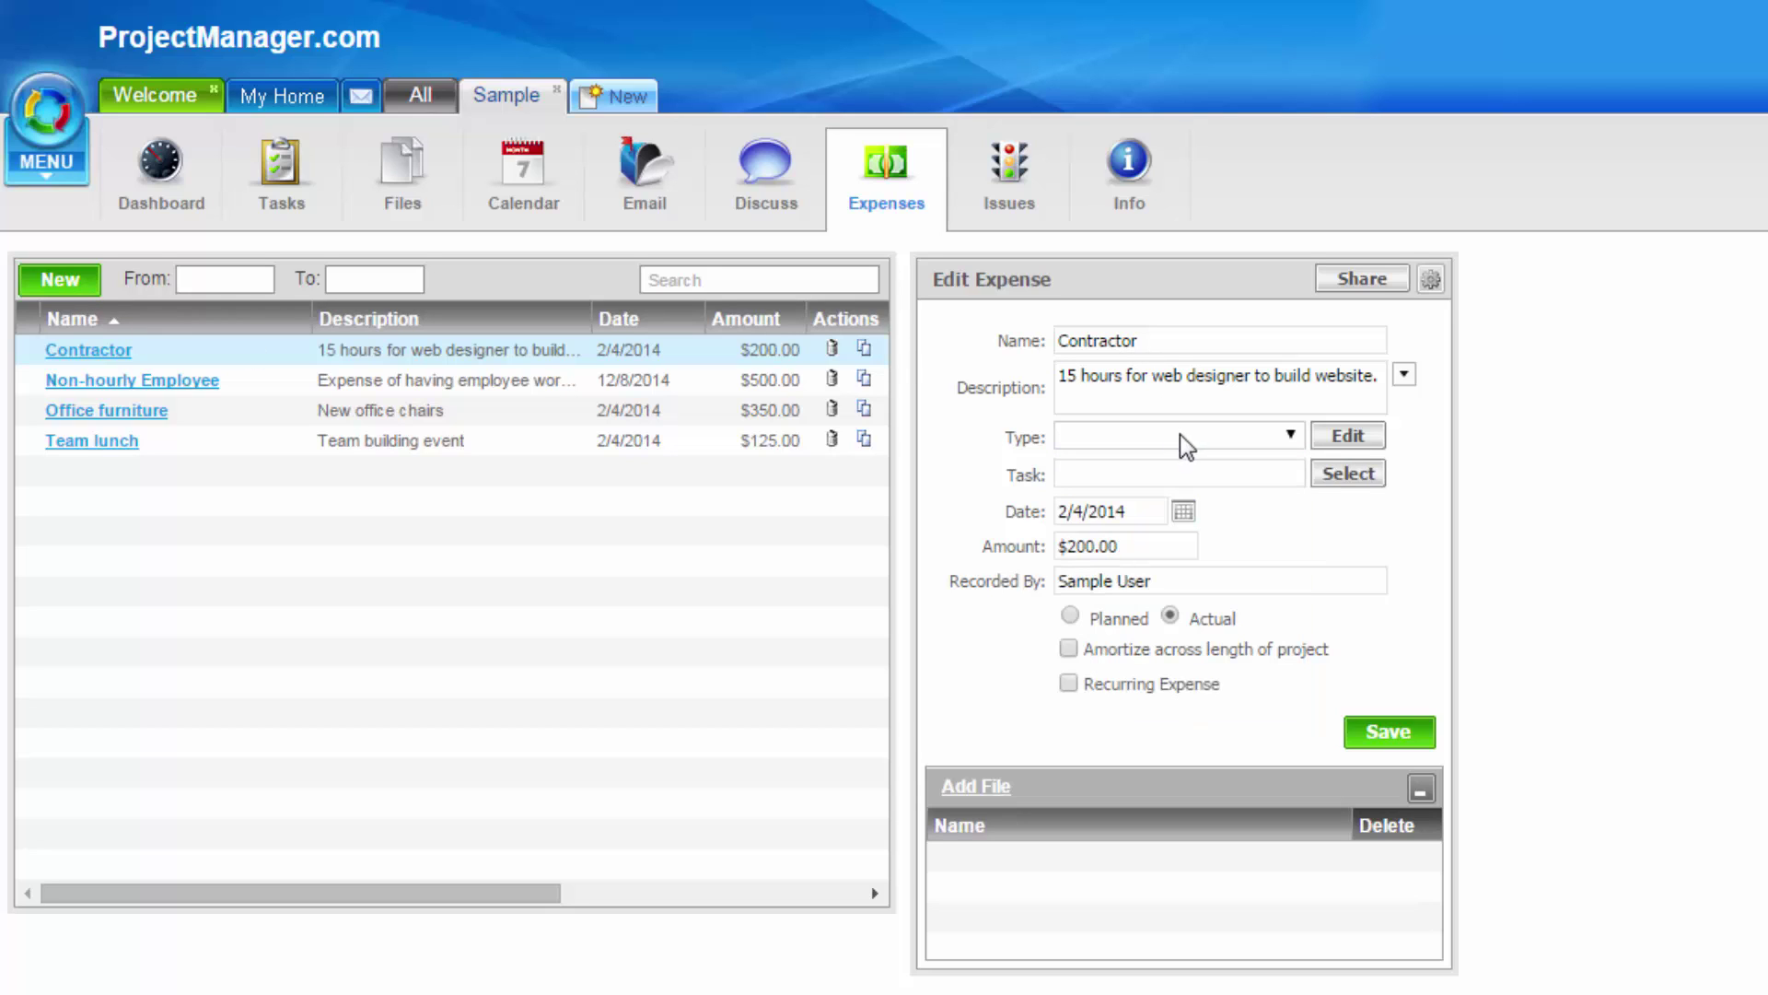
{"action": "left_click", "coordinate": [1360, 497]}
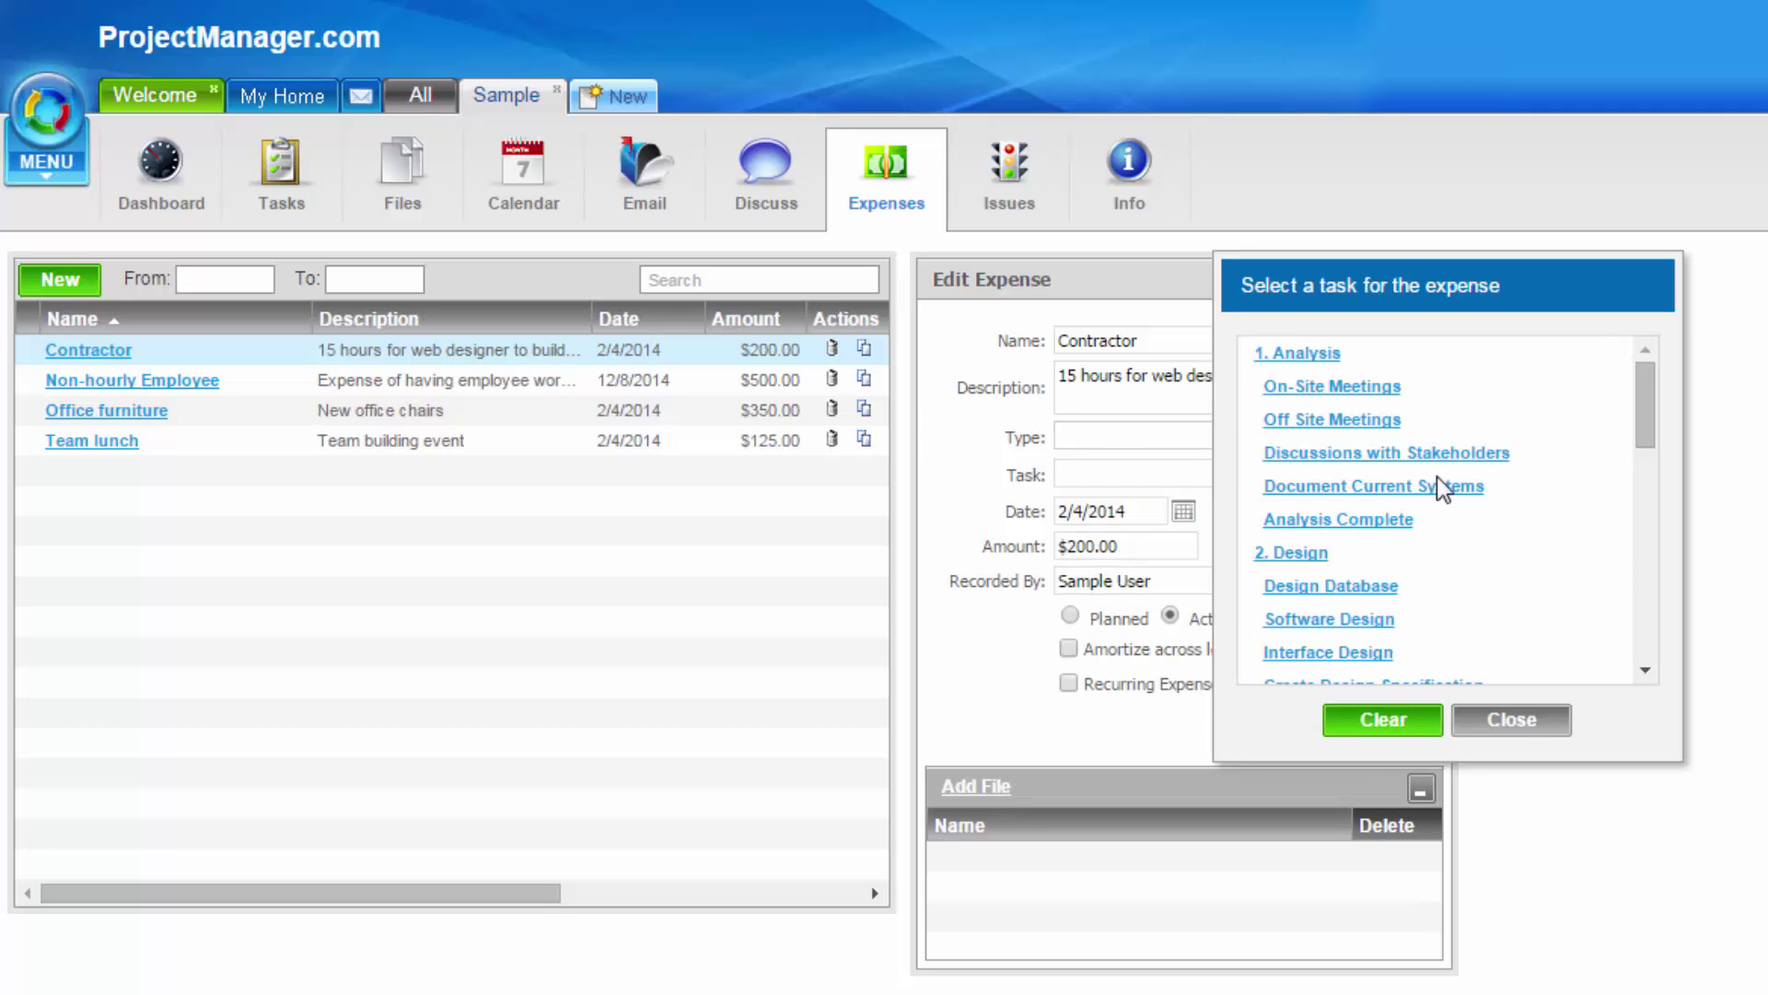
{"action": "left_click_drag", "start_coordinate": [1651, 423], "coordinate": [1528, 482]}
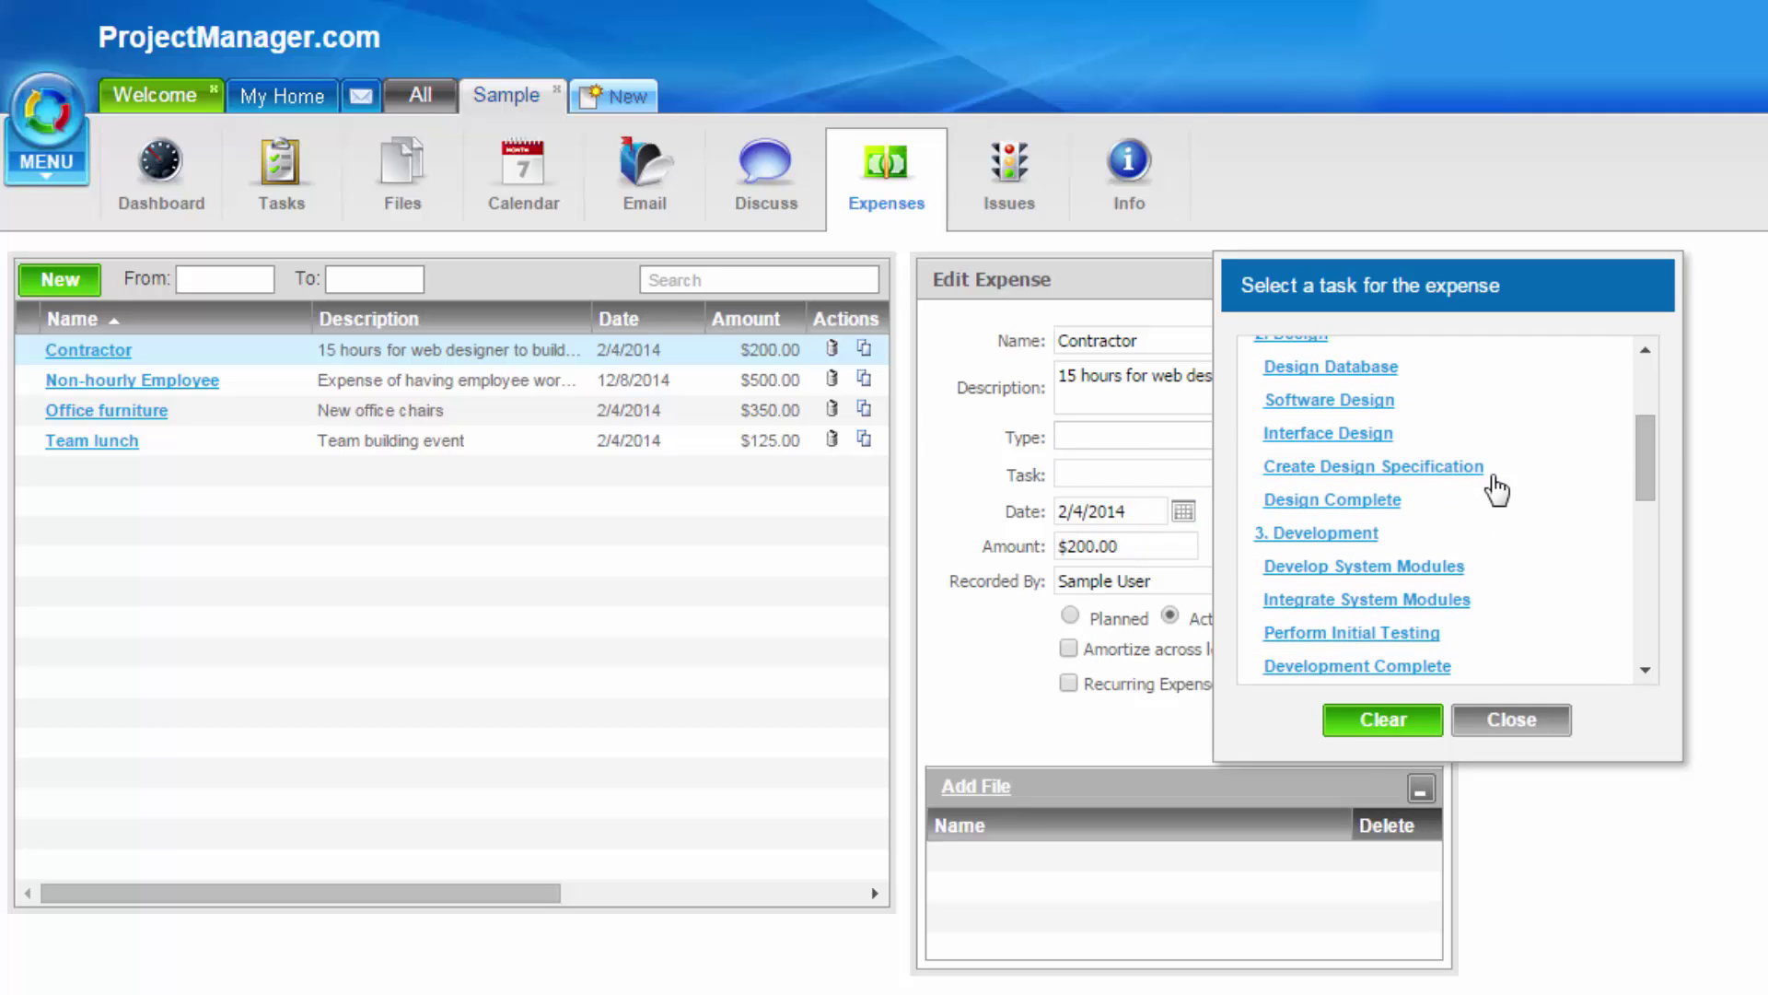
{"action": "left_click_drag", "start_coordinate": [1658, 479], "coordinate": [1653, 415]}
{"action": "scroll", "coordinate": [1547, 442], "scroll_direction": "down", "scroll_amount": 2}
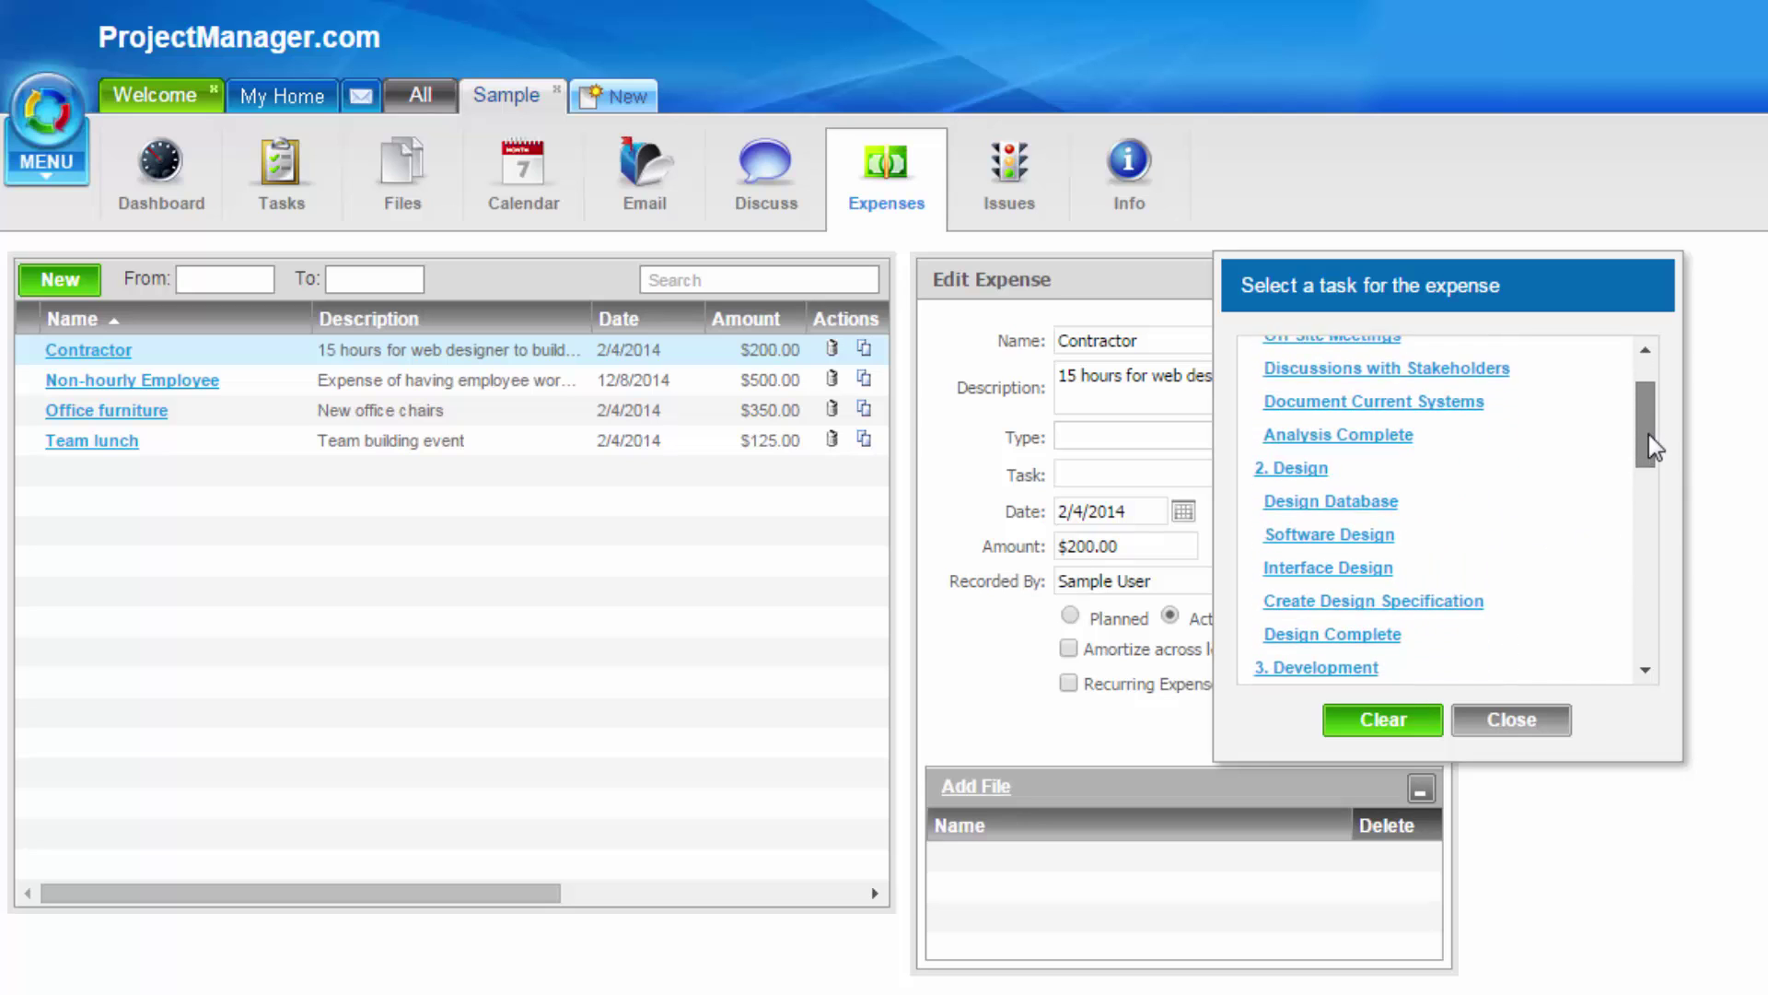
{"action": "left_click", "coordinate": [1381, 458]}
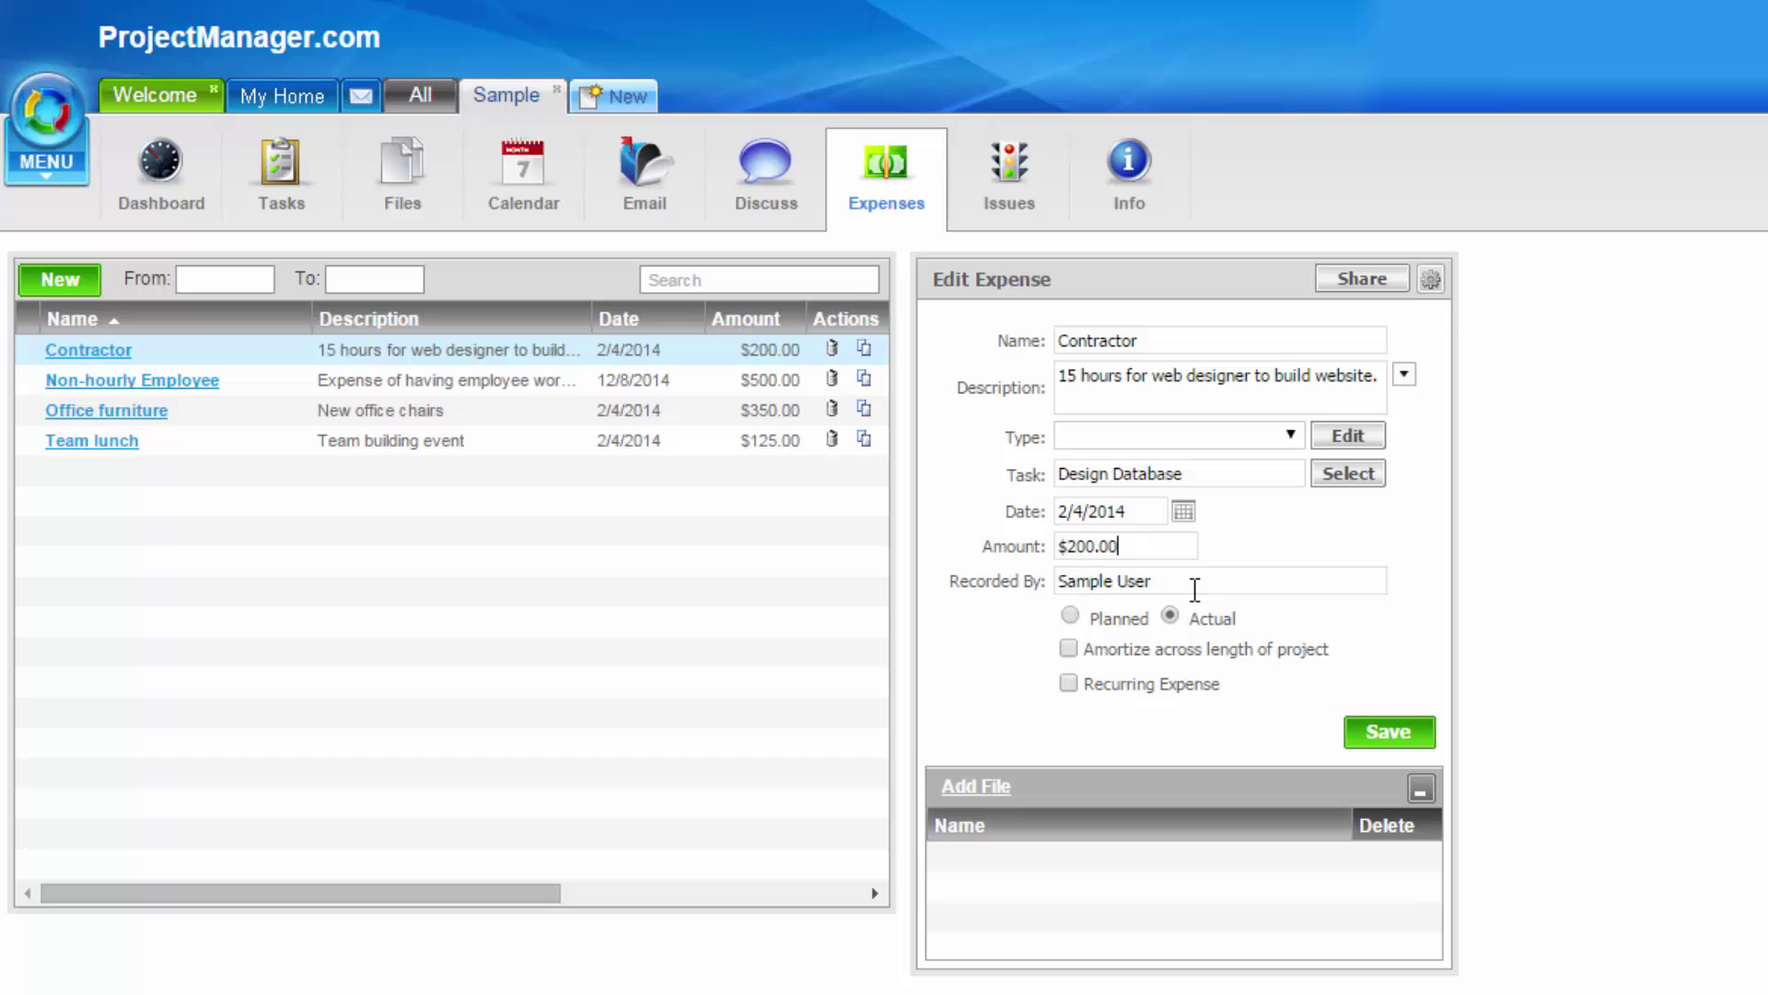
Set the Contractor expense to Planned, leaving Recurring Expense and Amortize switched off.
{"action": "left_click", "coordinate": [1070, 616]}
{"action": "left_click", "coordinate": [1170, 616]}
{"action": "left_click", "coordinate": [1070, 616]}
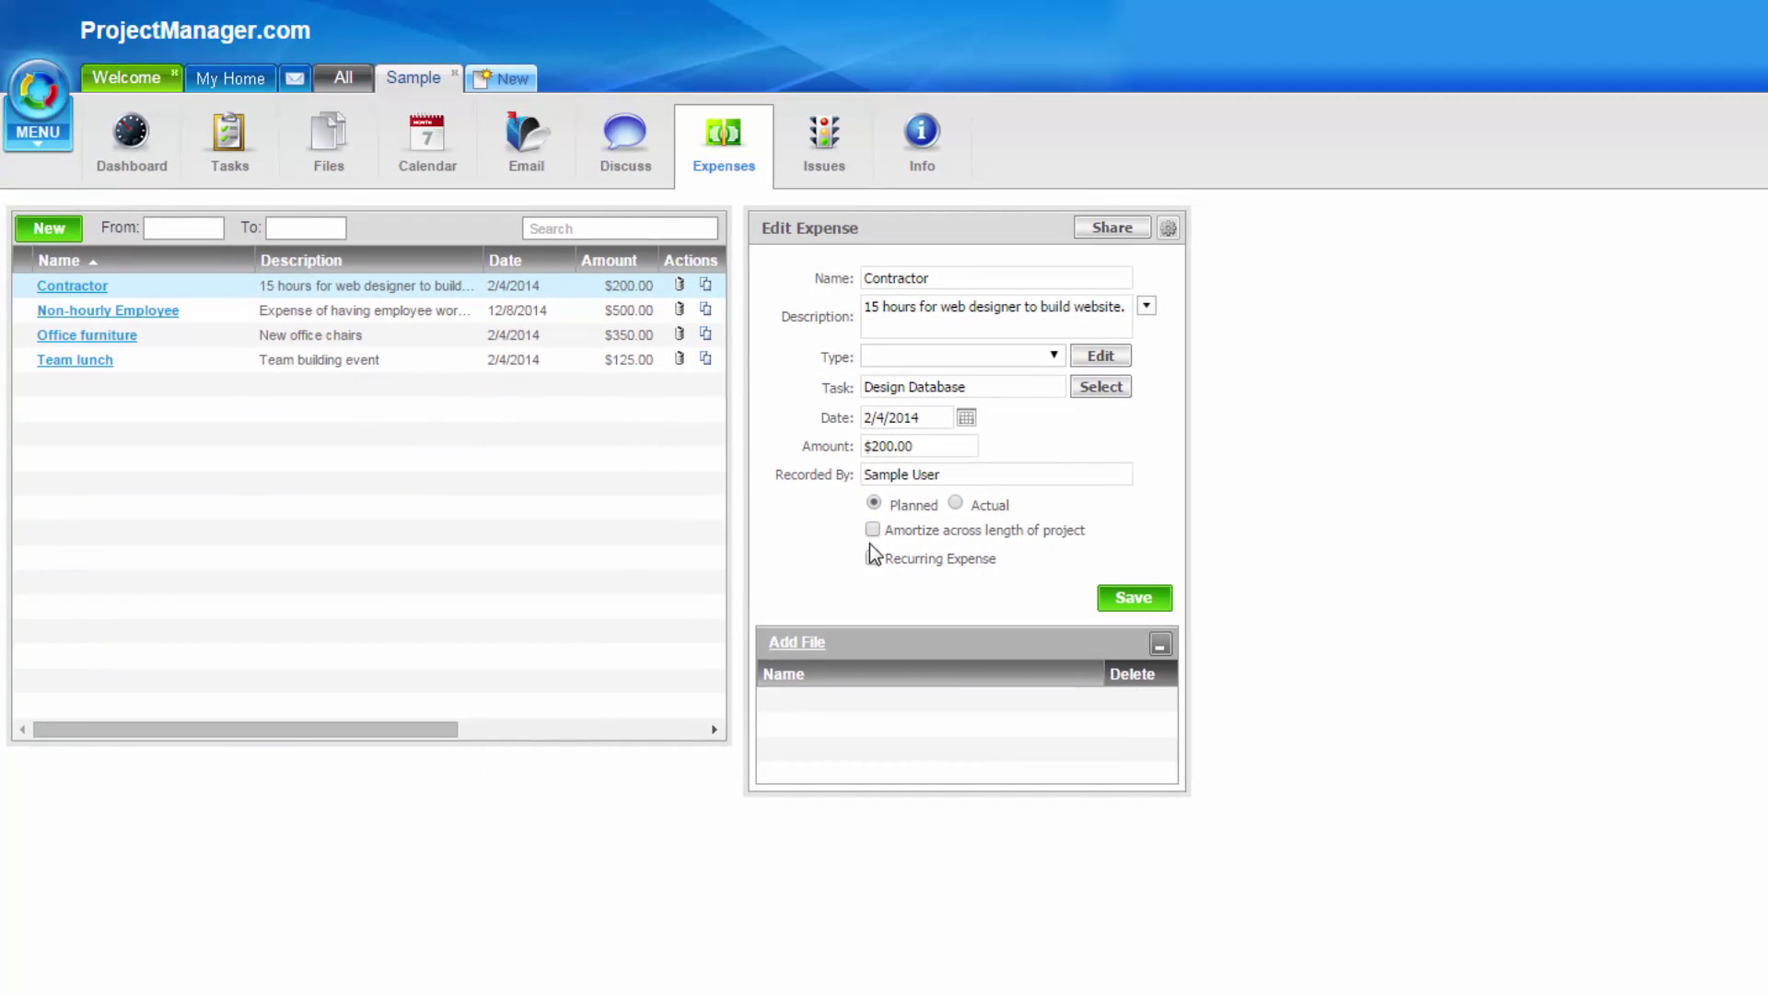
{"action": "left_click", "coordinate": [873, 558]}
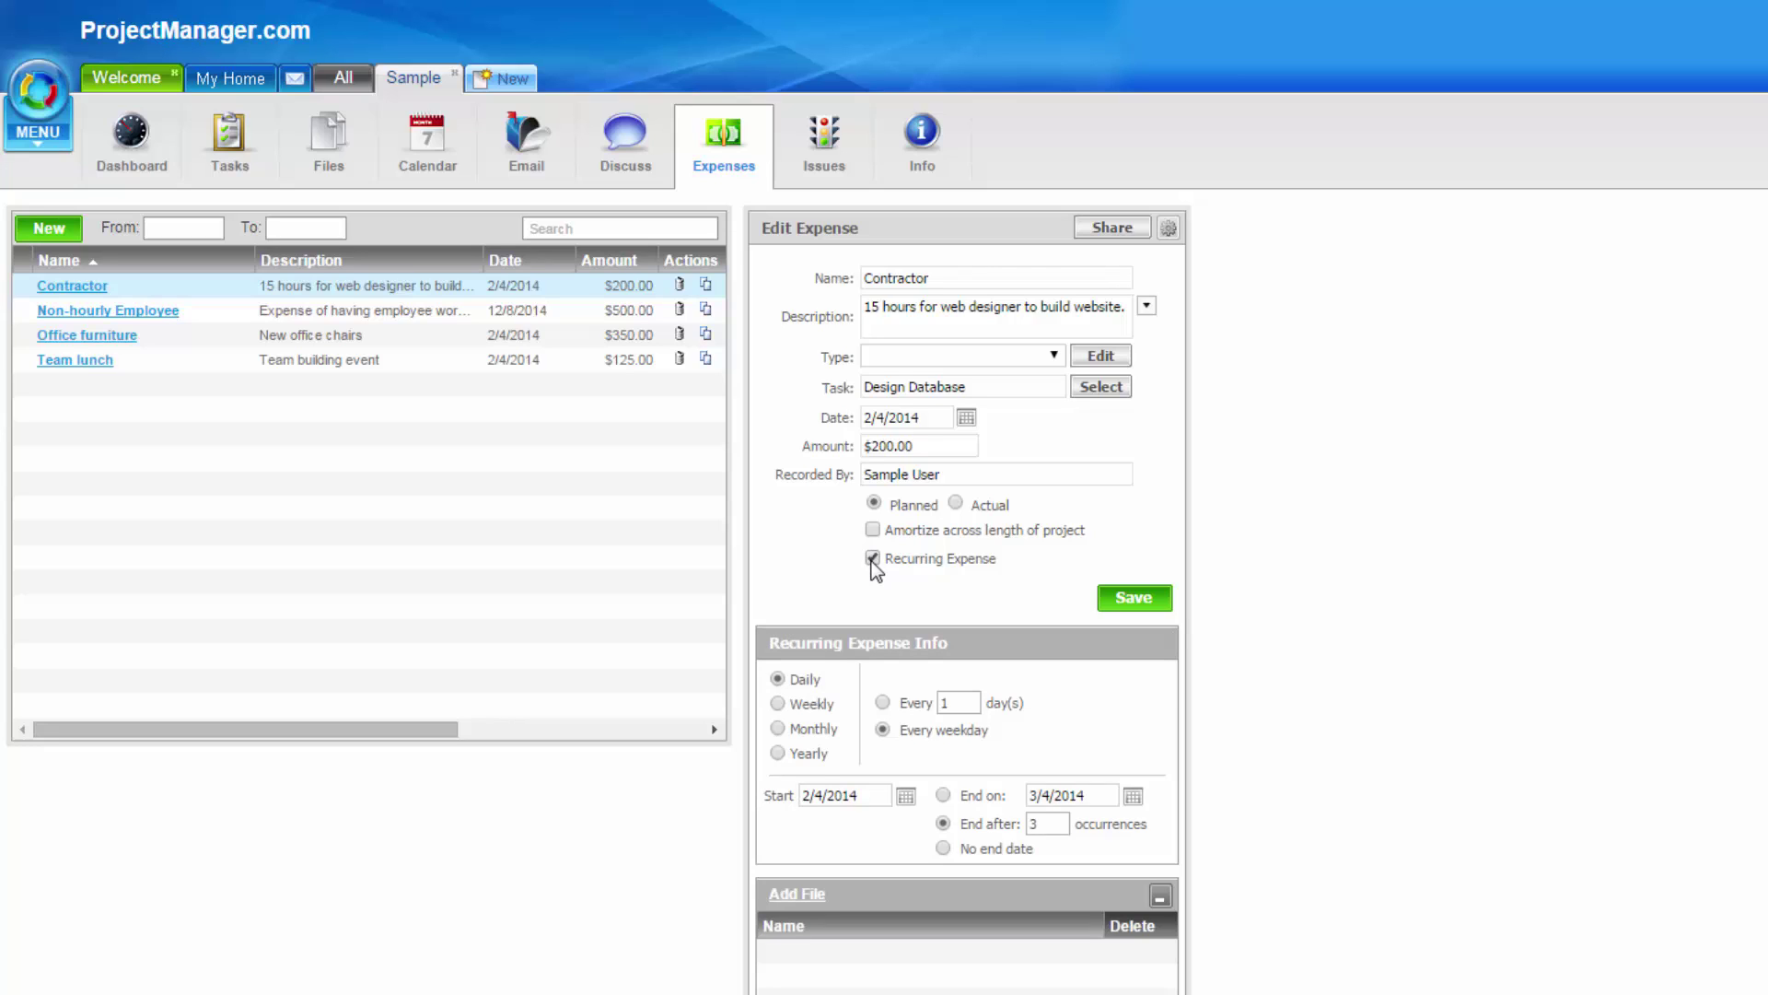
{"action": "left_click", "coordinate": [872, 558]}
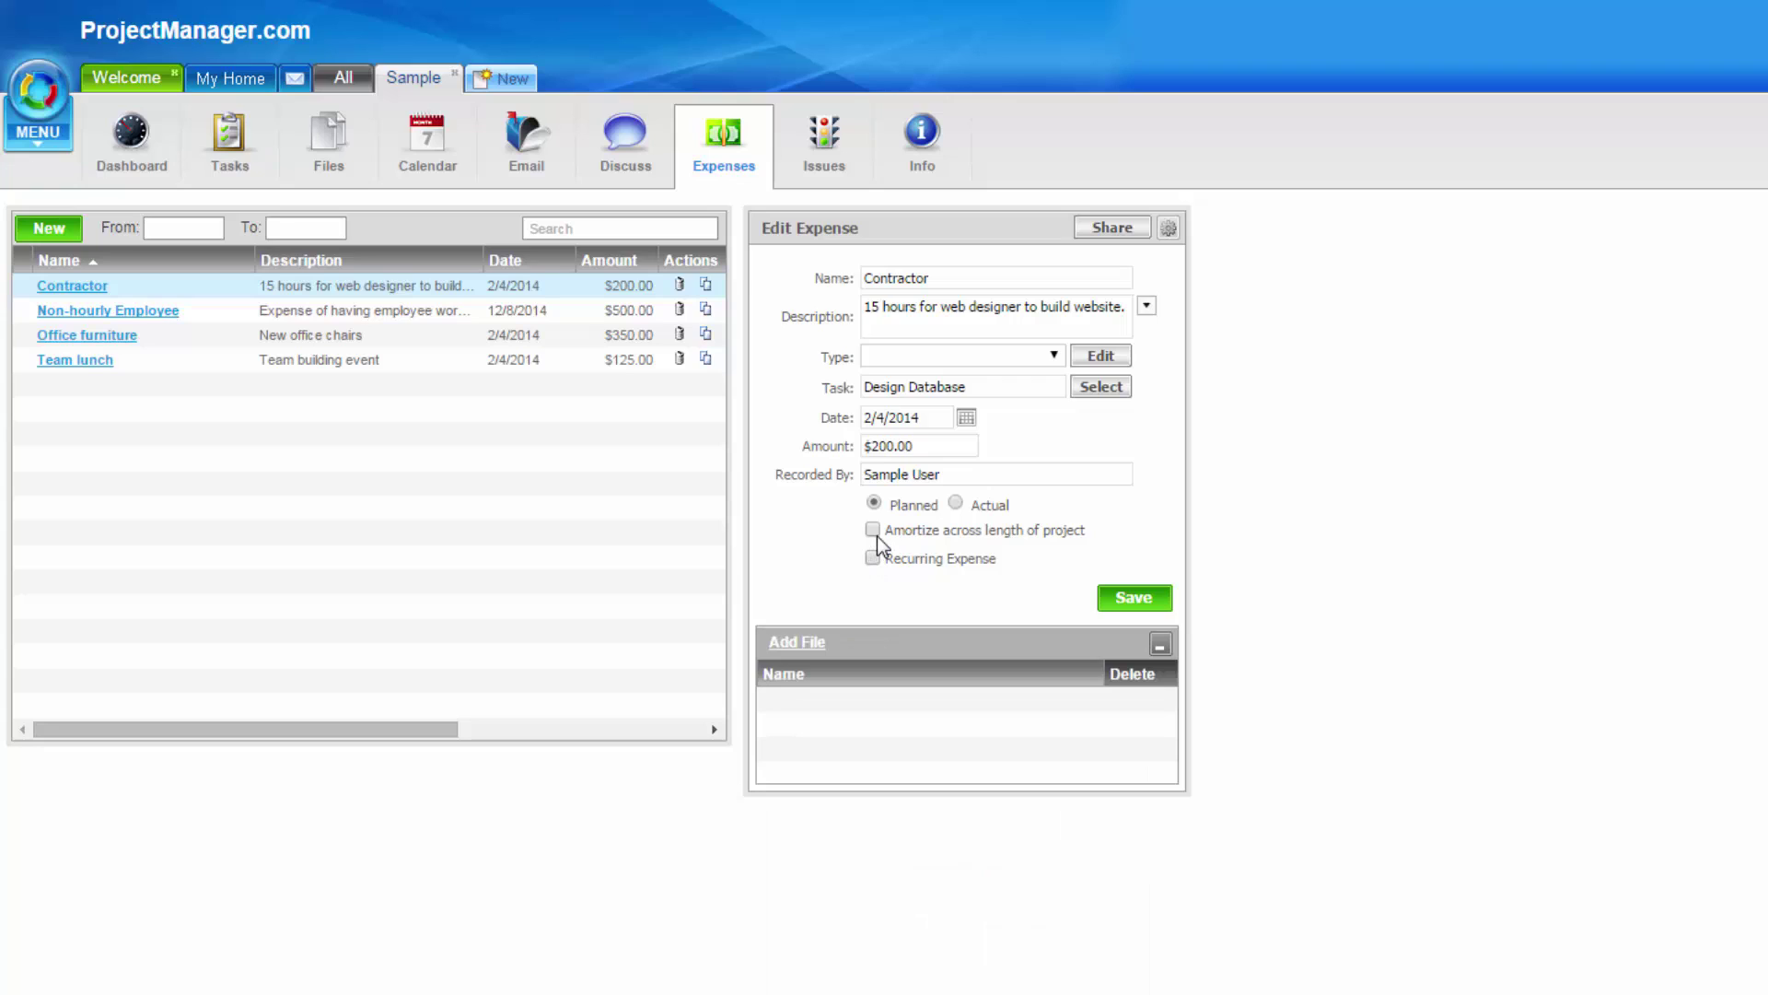
{"action": "left_click", "coordinate": [873, 531]}
{"action": "left_click", "coordinate": [874, 532]}
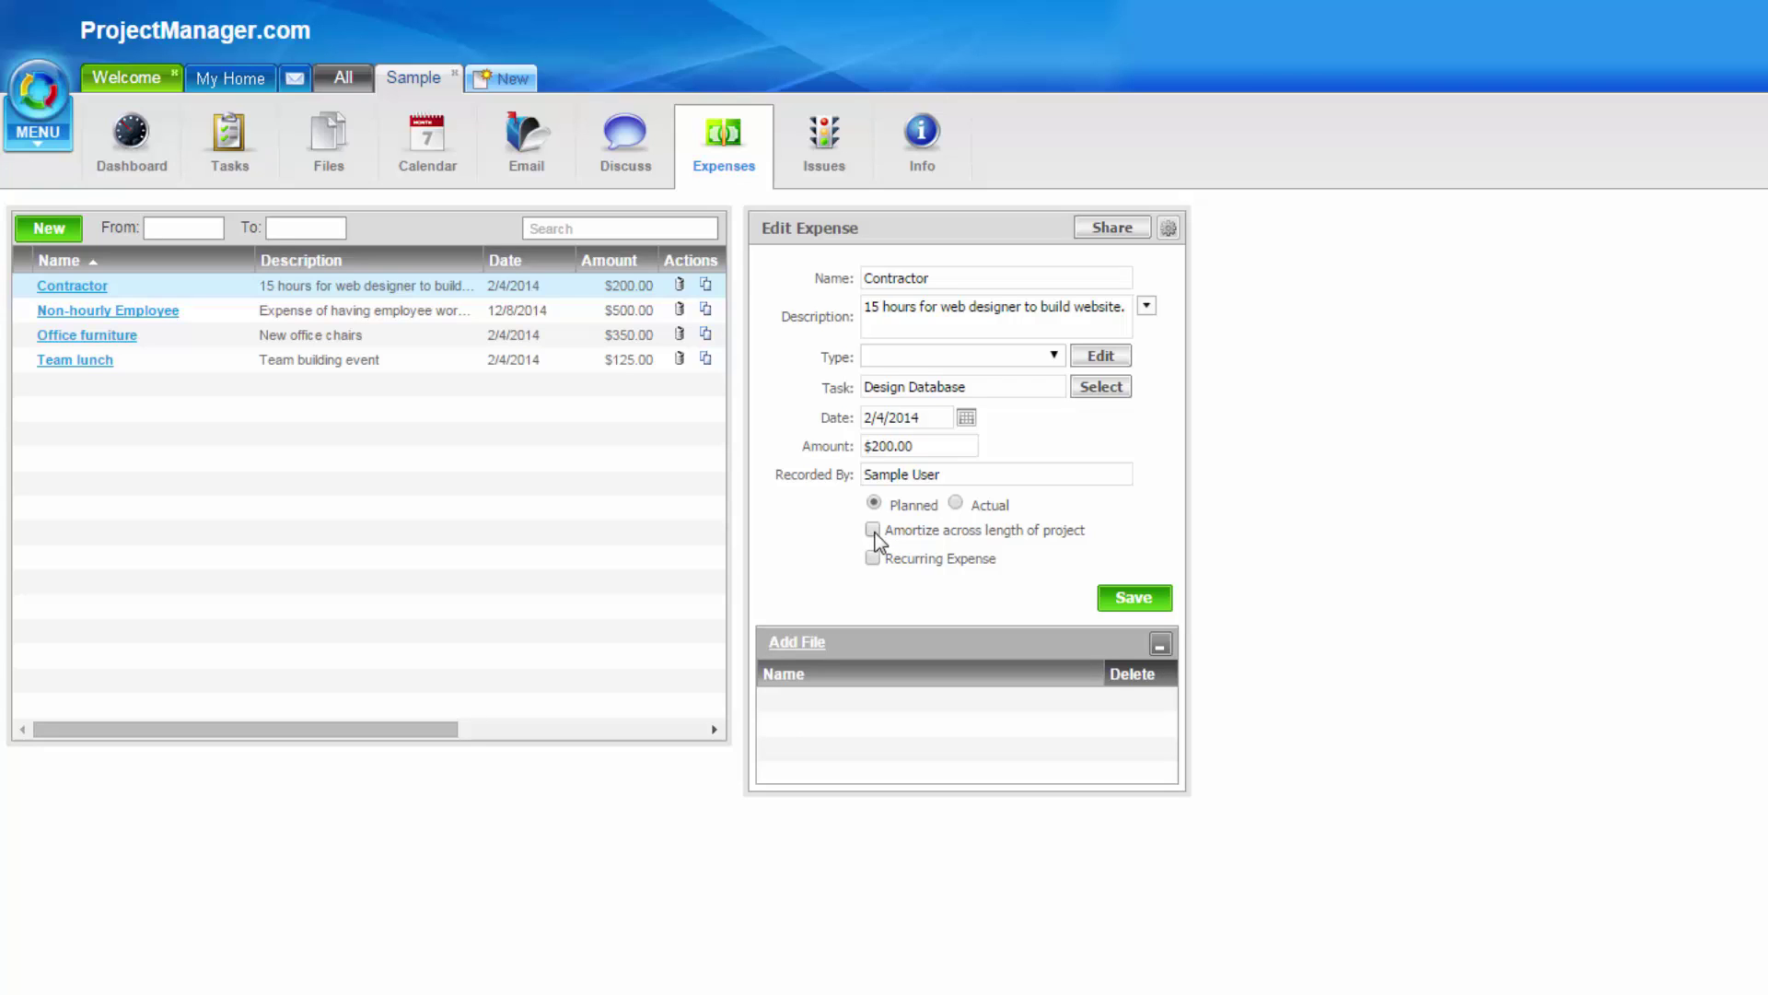
Cancel the Add File upload without attaching anything and return to the task list.
{"action": "left_click", "coordinate": [798, 642]}
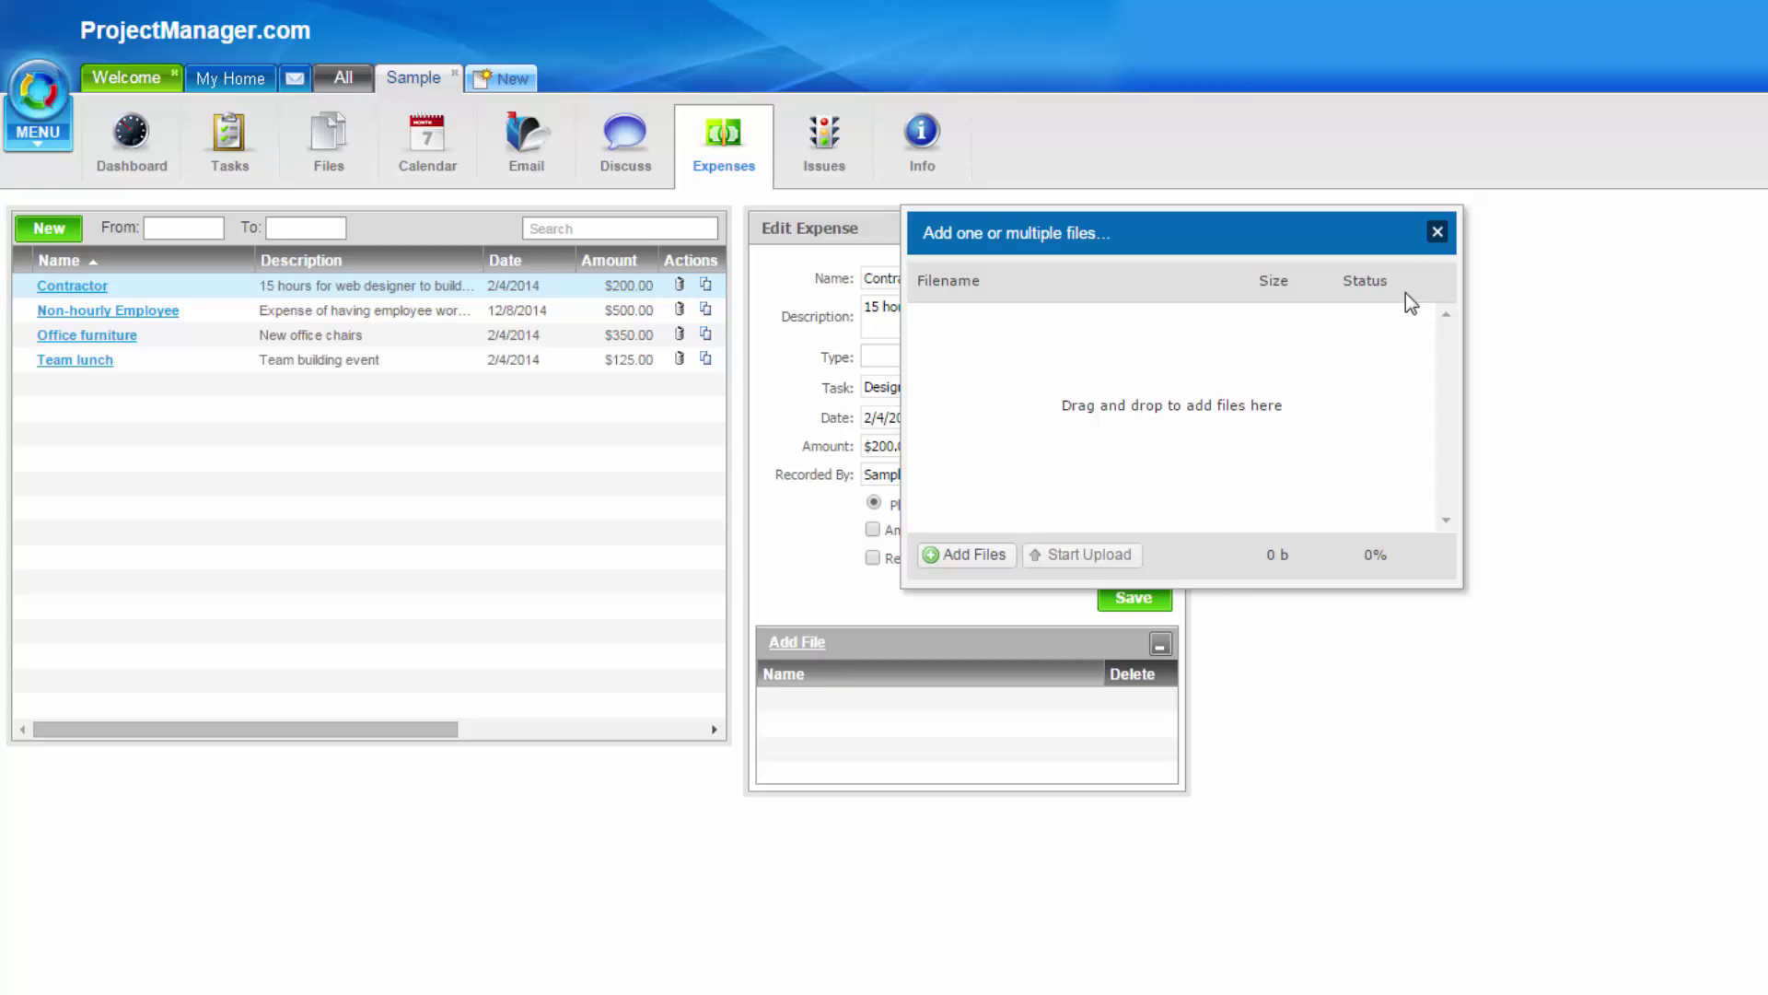
{"action": "left_click", "coordinate": [1437, 232]}
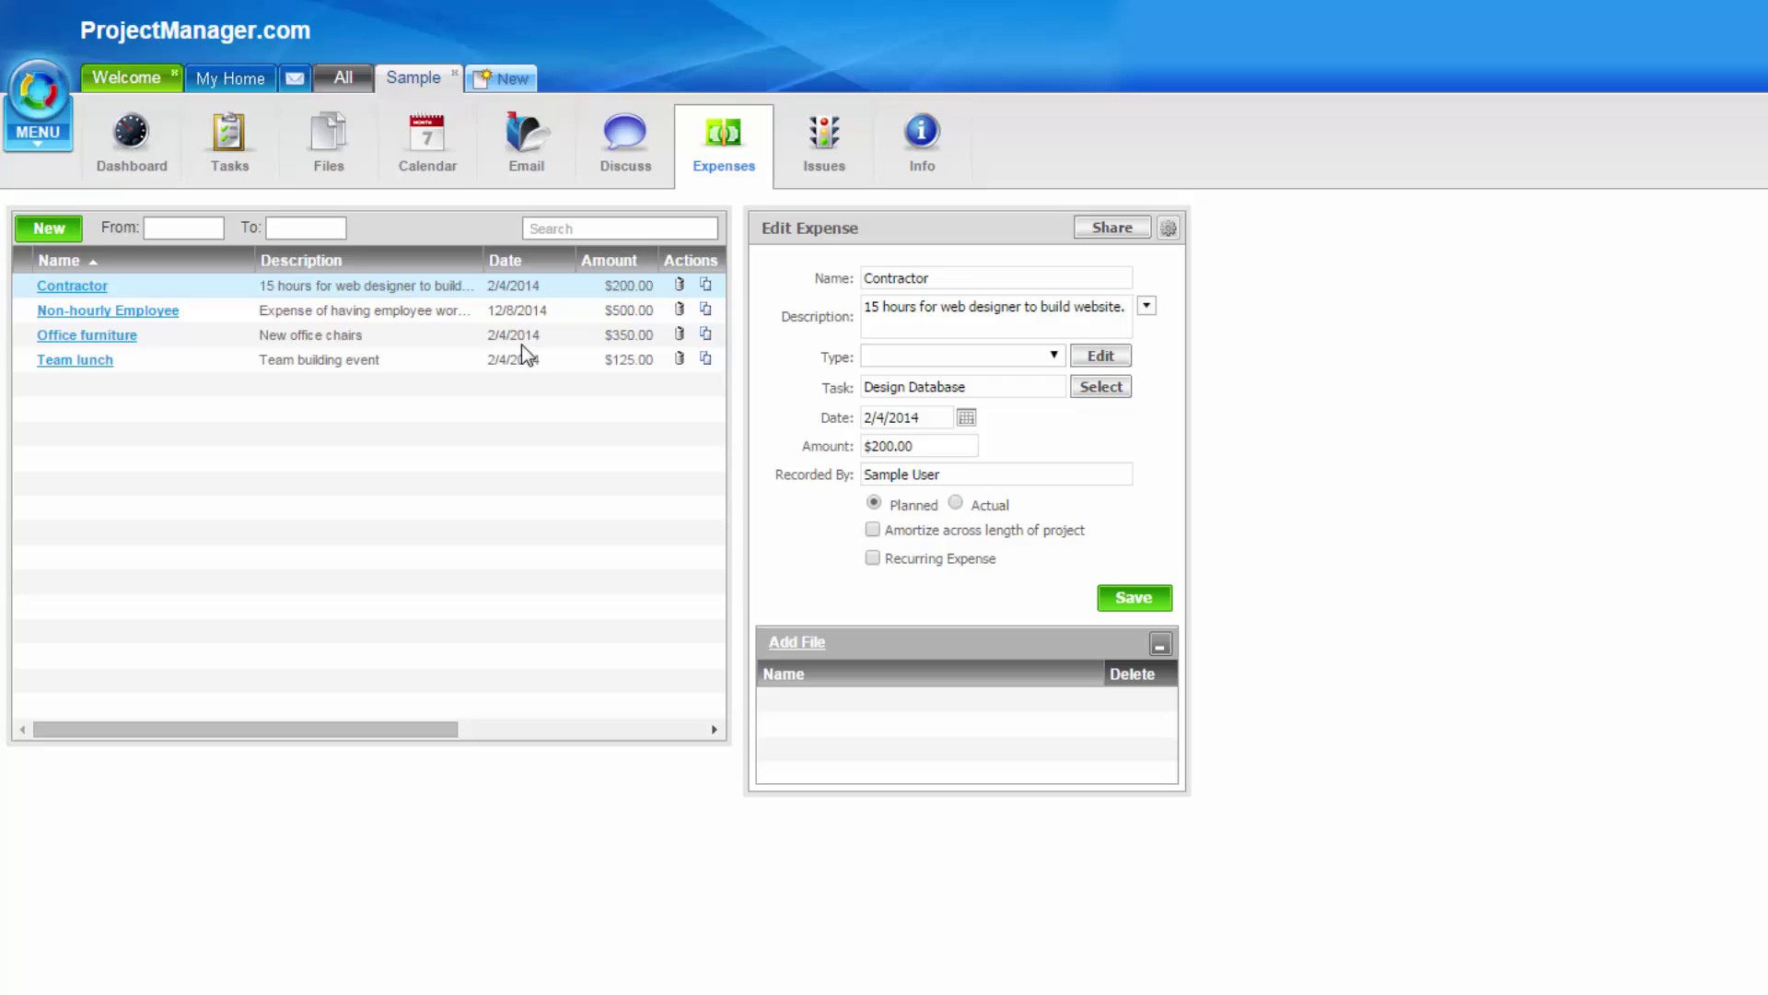
{"action": "left_click", "coordinate": [237, 168]}
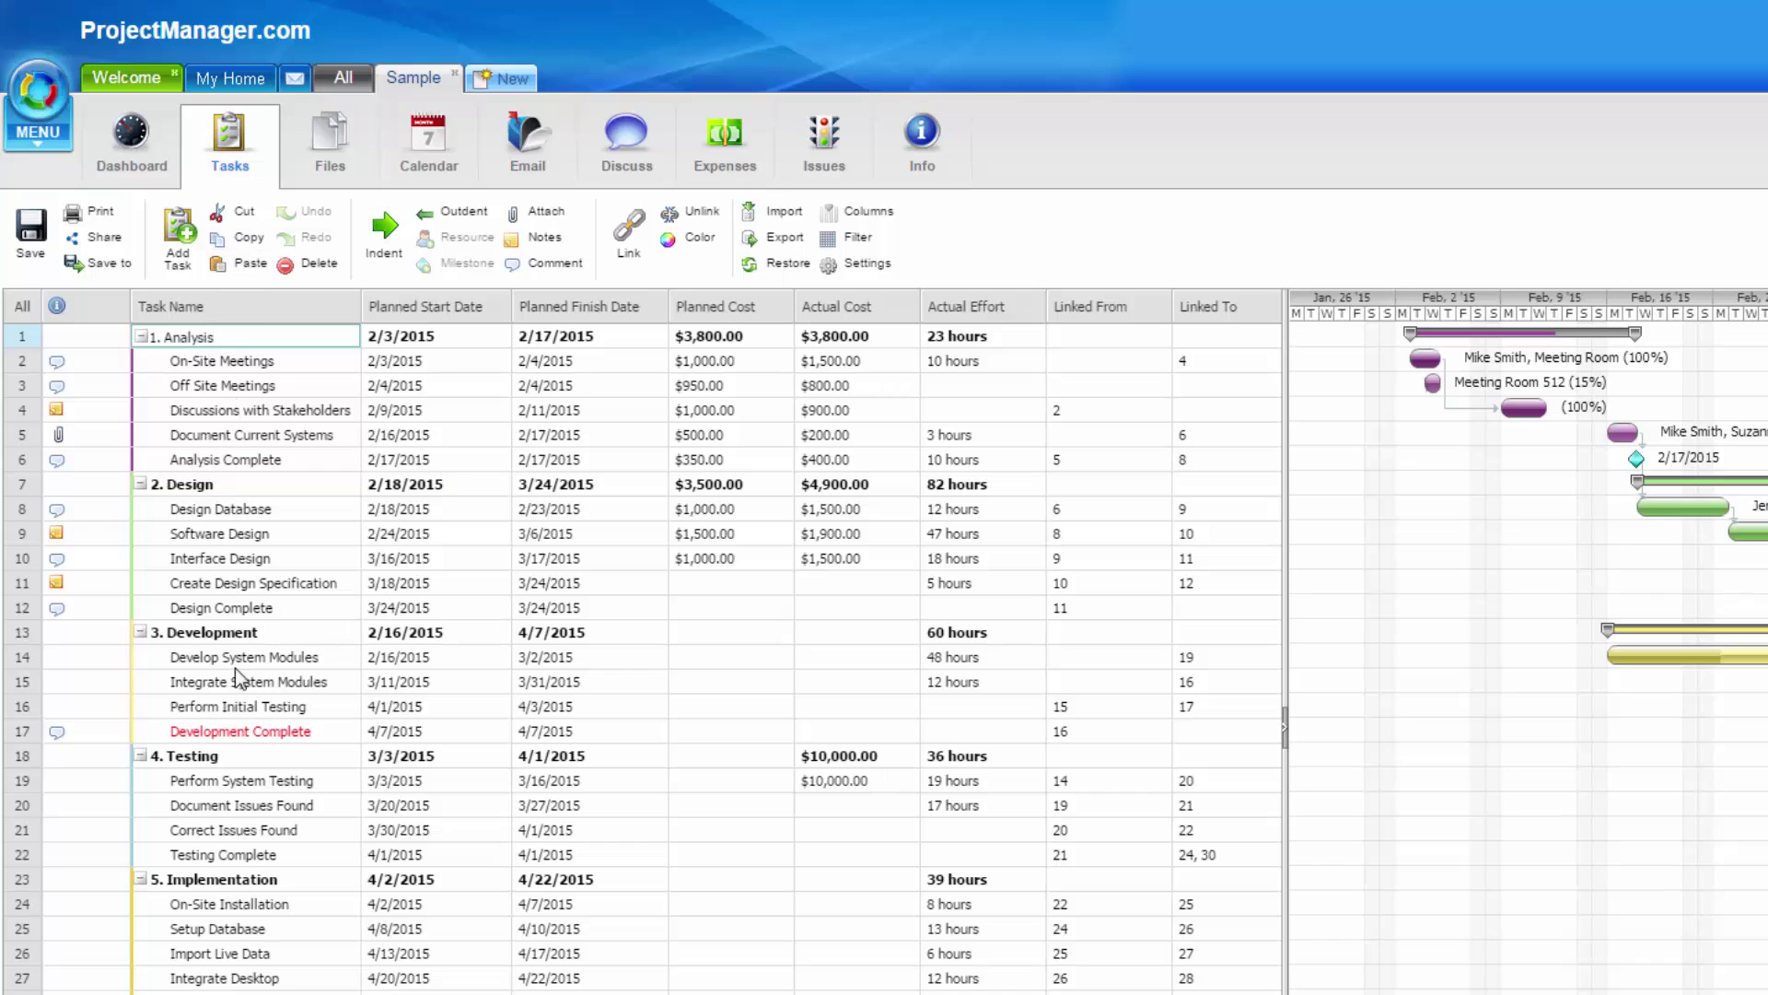
Log 3 hours of effort on the Perform Initial Testing task.
{"action": "left_click", "coordinate": [31, 707]}
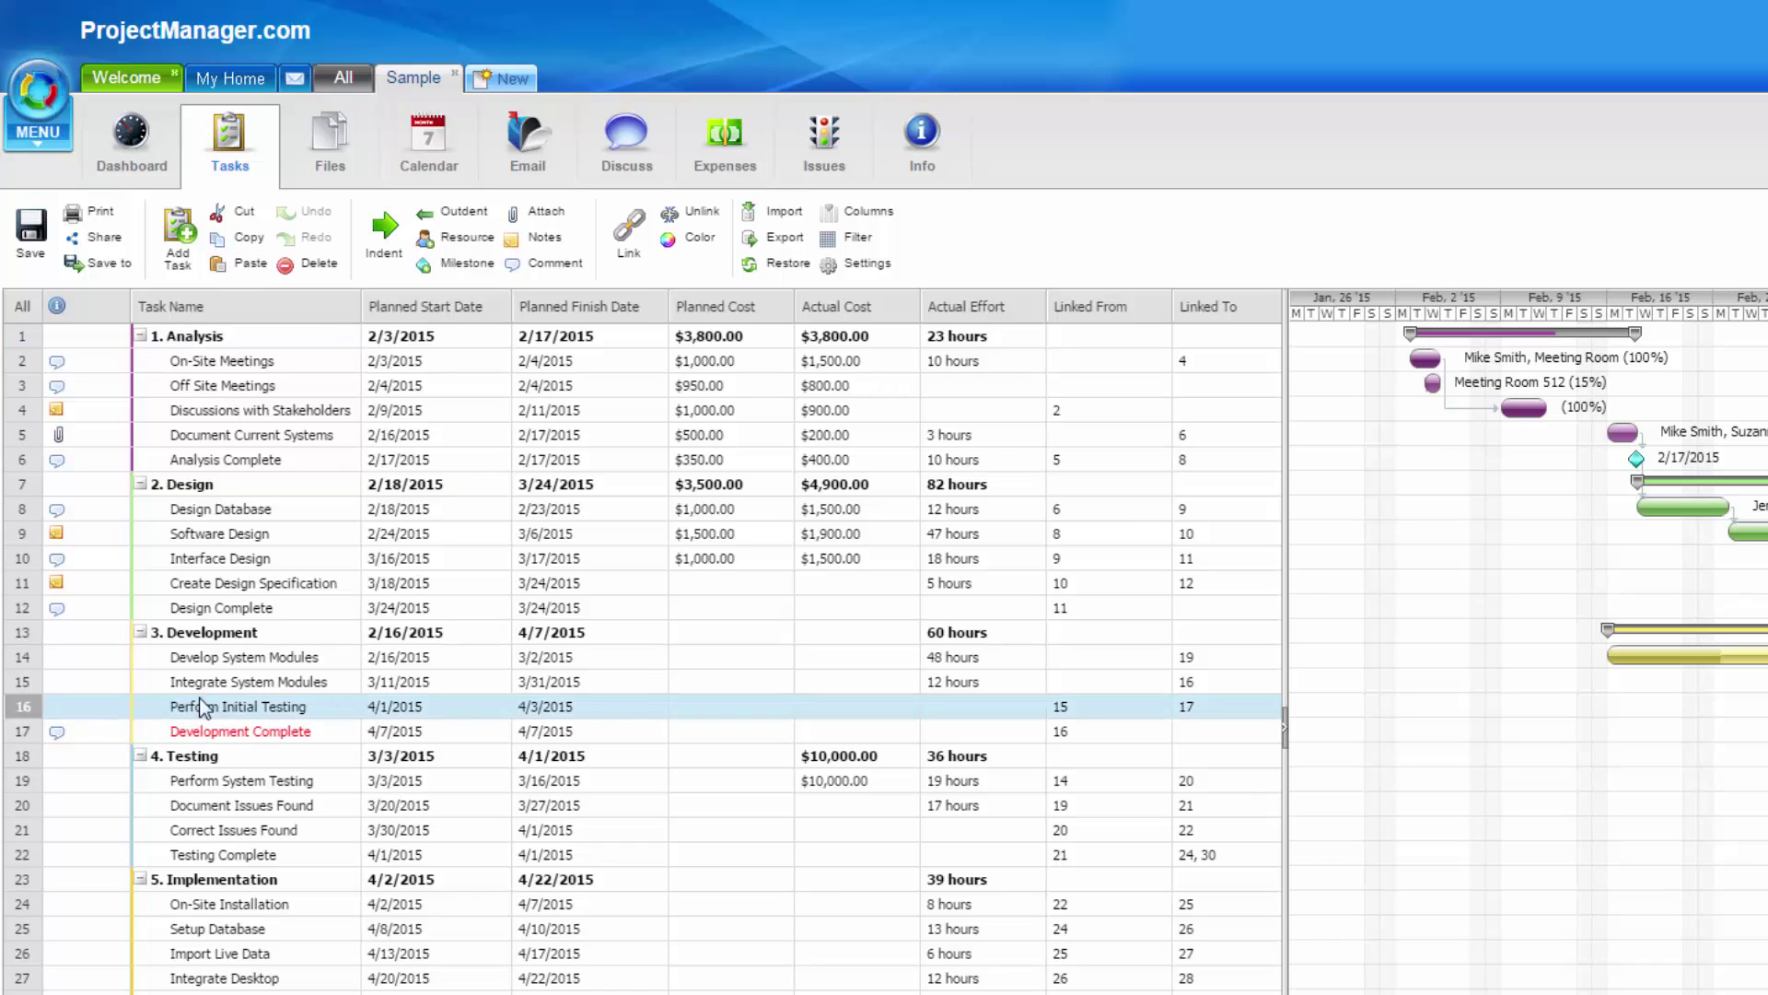
{"action": "double_click", "coordinate": [969, 707]}
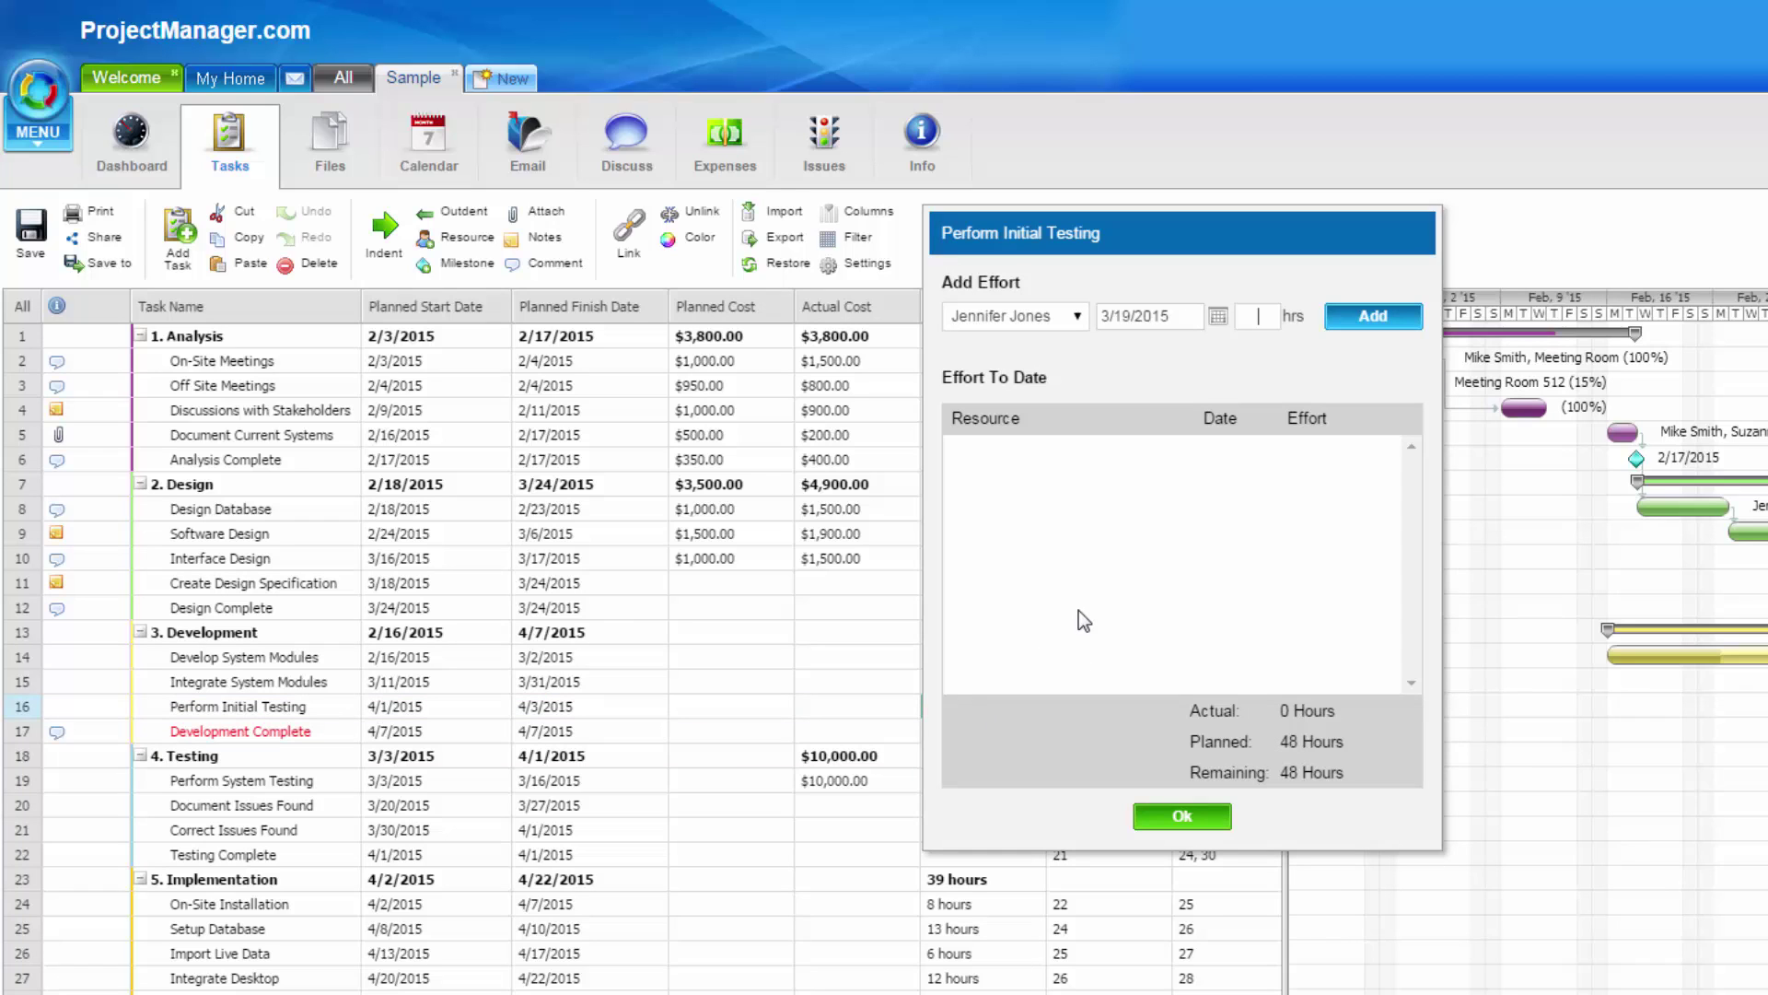
{"action": "type", "text": "3"}
{"action": "left_click", "coordinate": [1408, 321]}
{"action": "left_click", "coordinate": [1188, 816]}
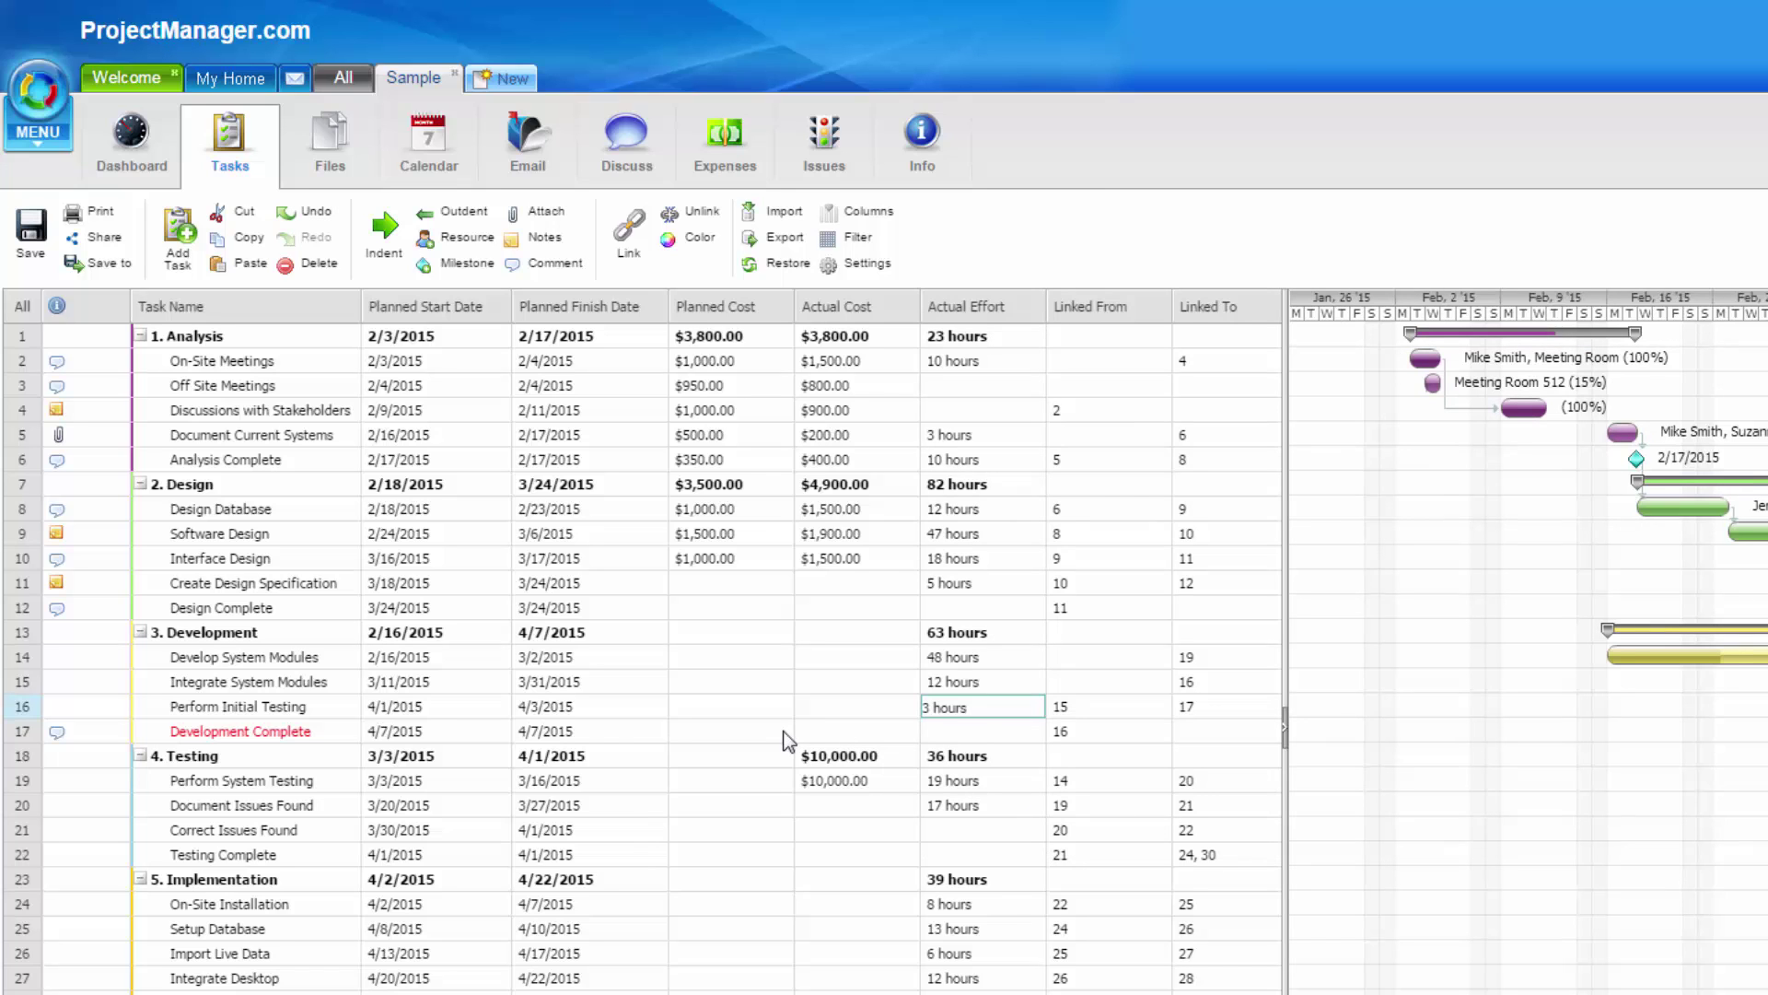
{"action": "left_click", "coordinate": [33, 708]}
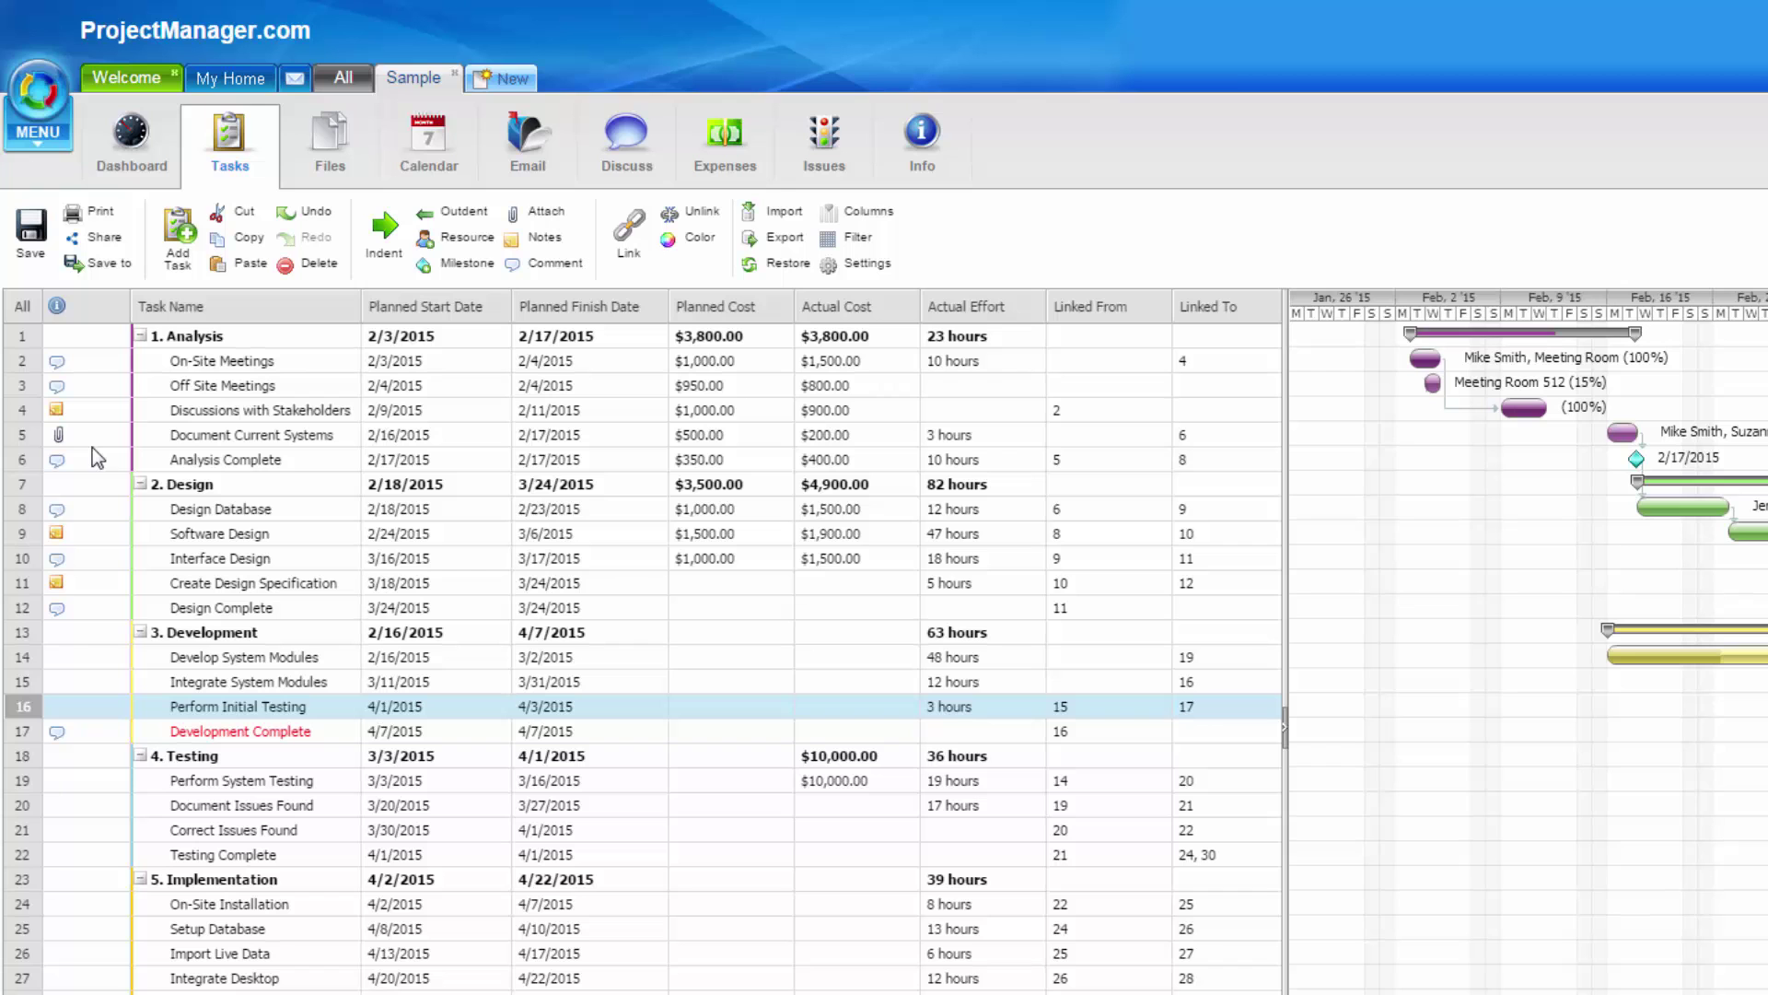
Reopen the task list and add a 50-hour effort entry to Software Design for 3/19/2015.
{"action": "left_click", "coordinate": [912, 158]}
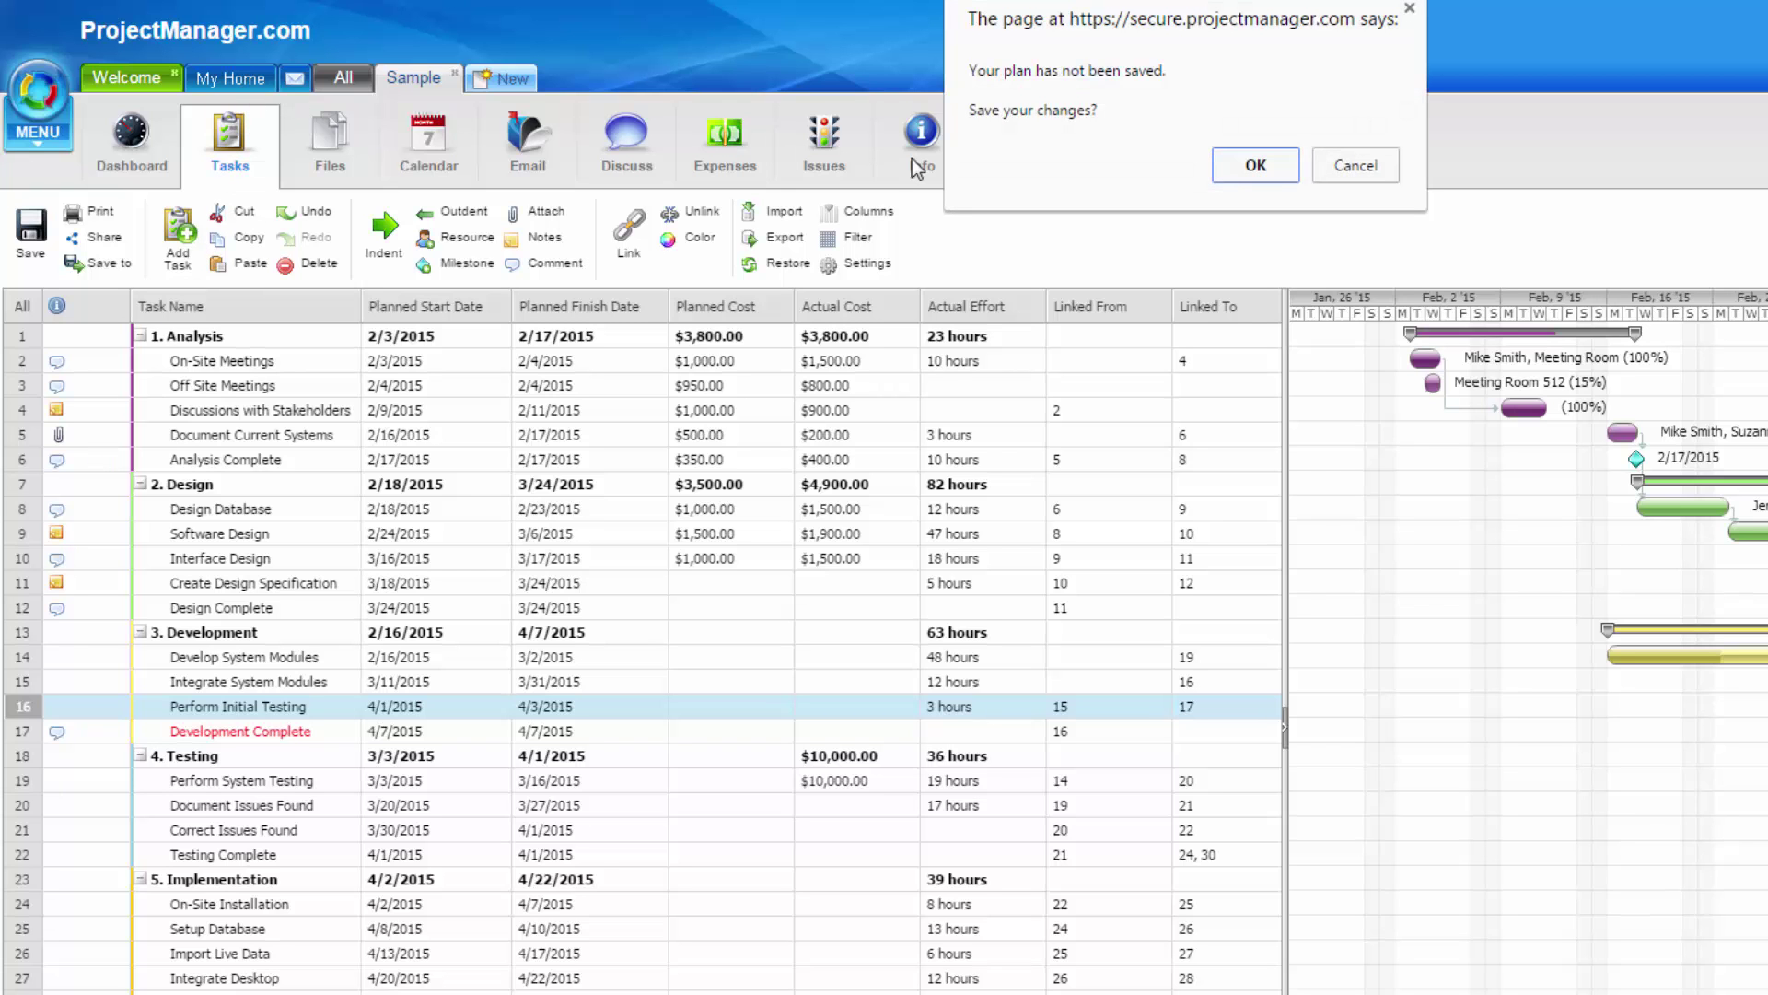
{"action": "left_click", "coordinate": [1254, 166]}
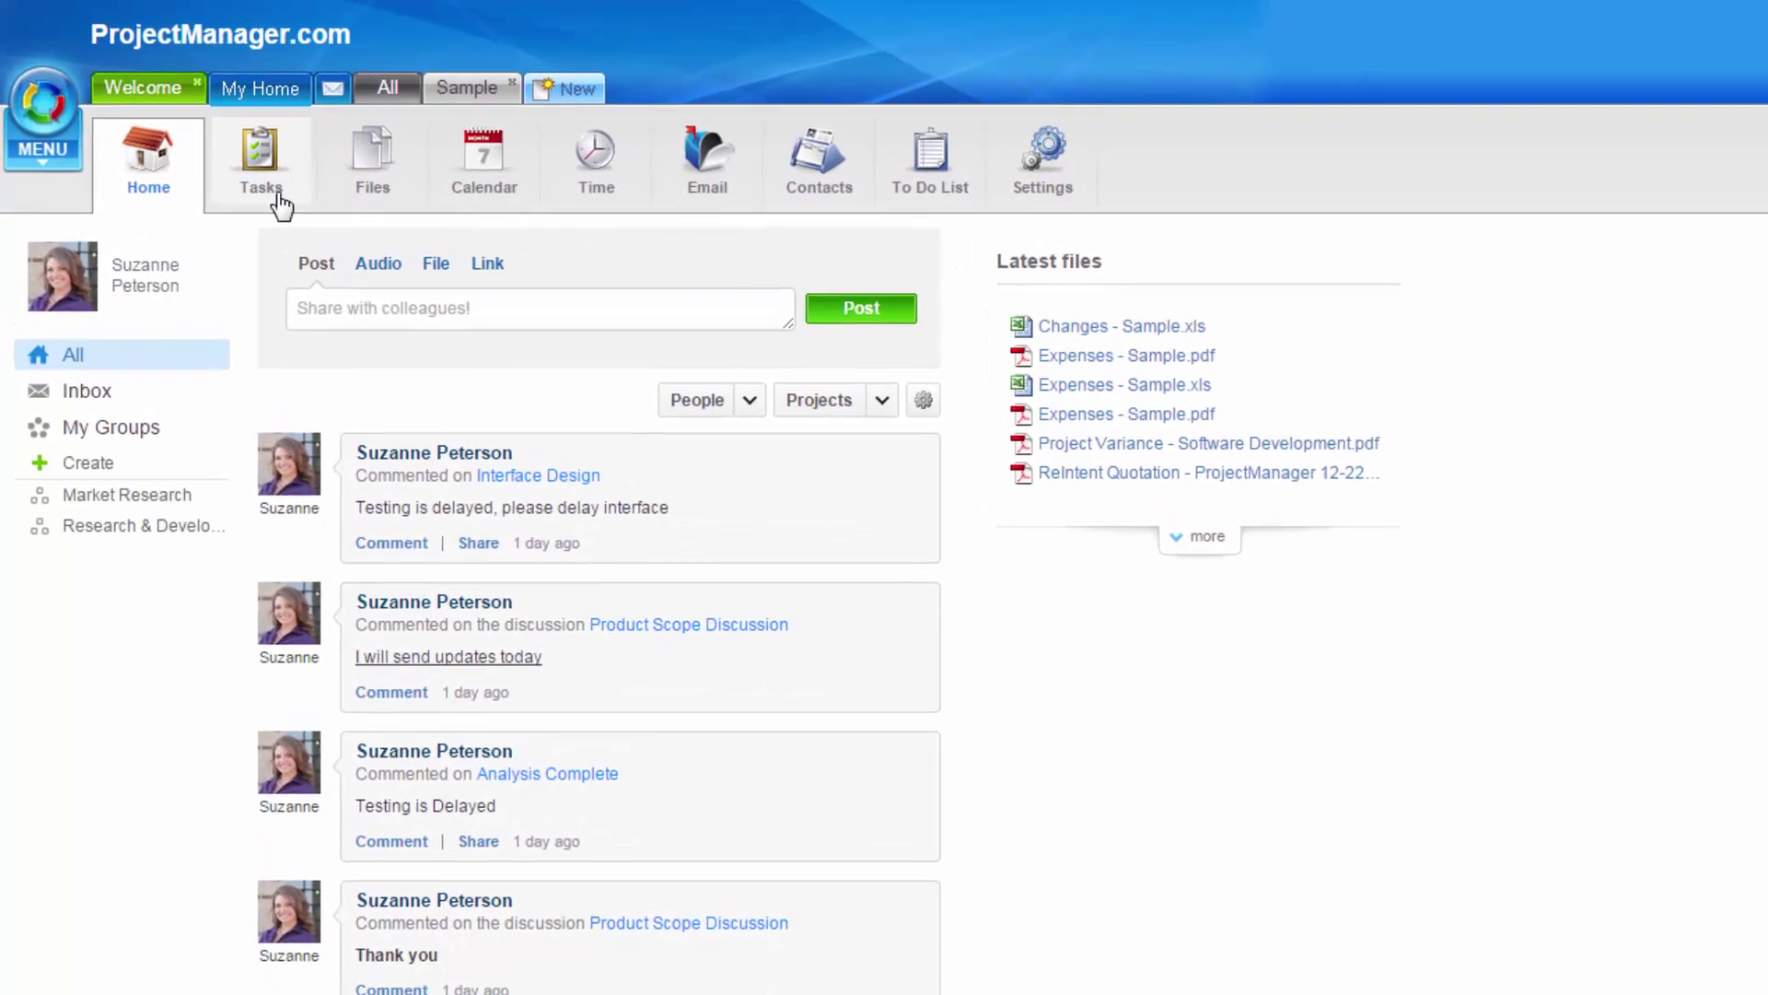
{"action": "left_click", "coordinate": [280, 197]}
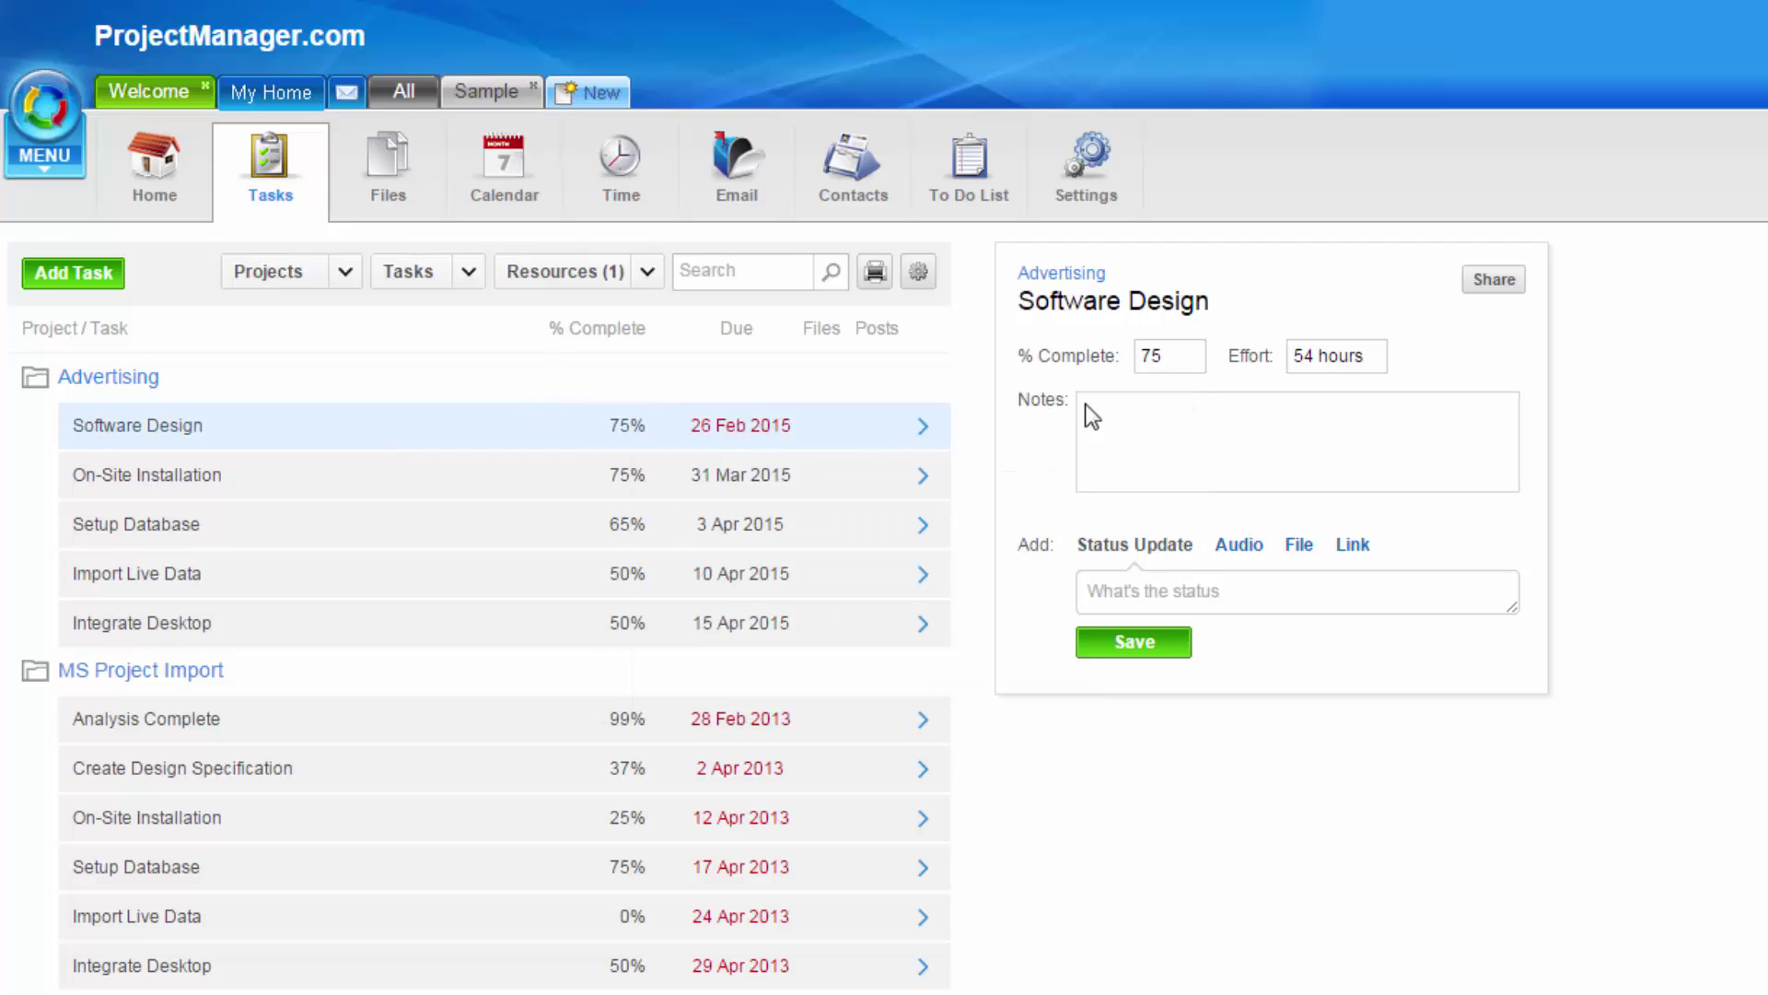
{"action": "left_click_drag", "start_coordinate": [1388, 357], "coordinate": [1278, 354]}
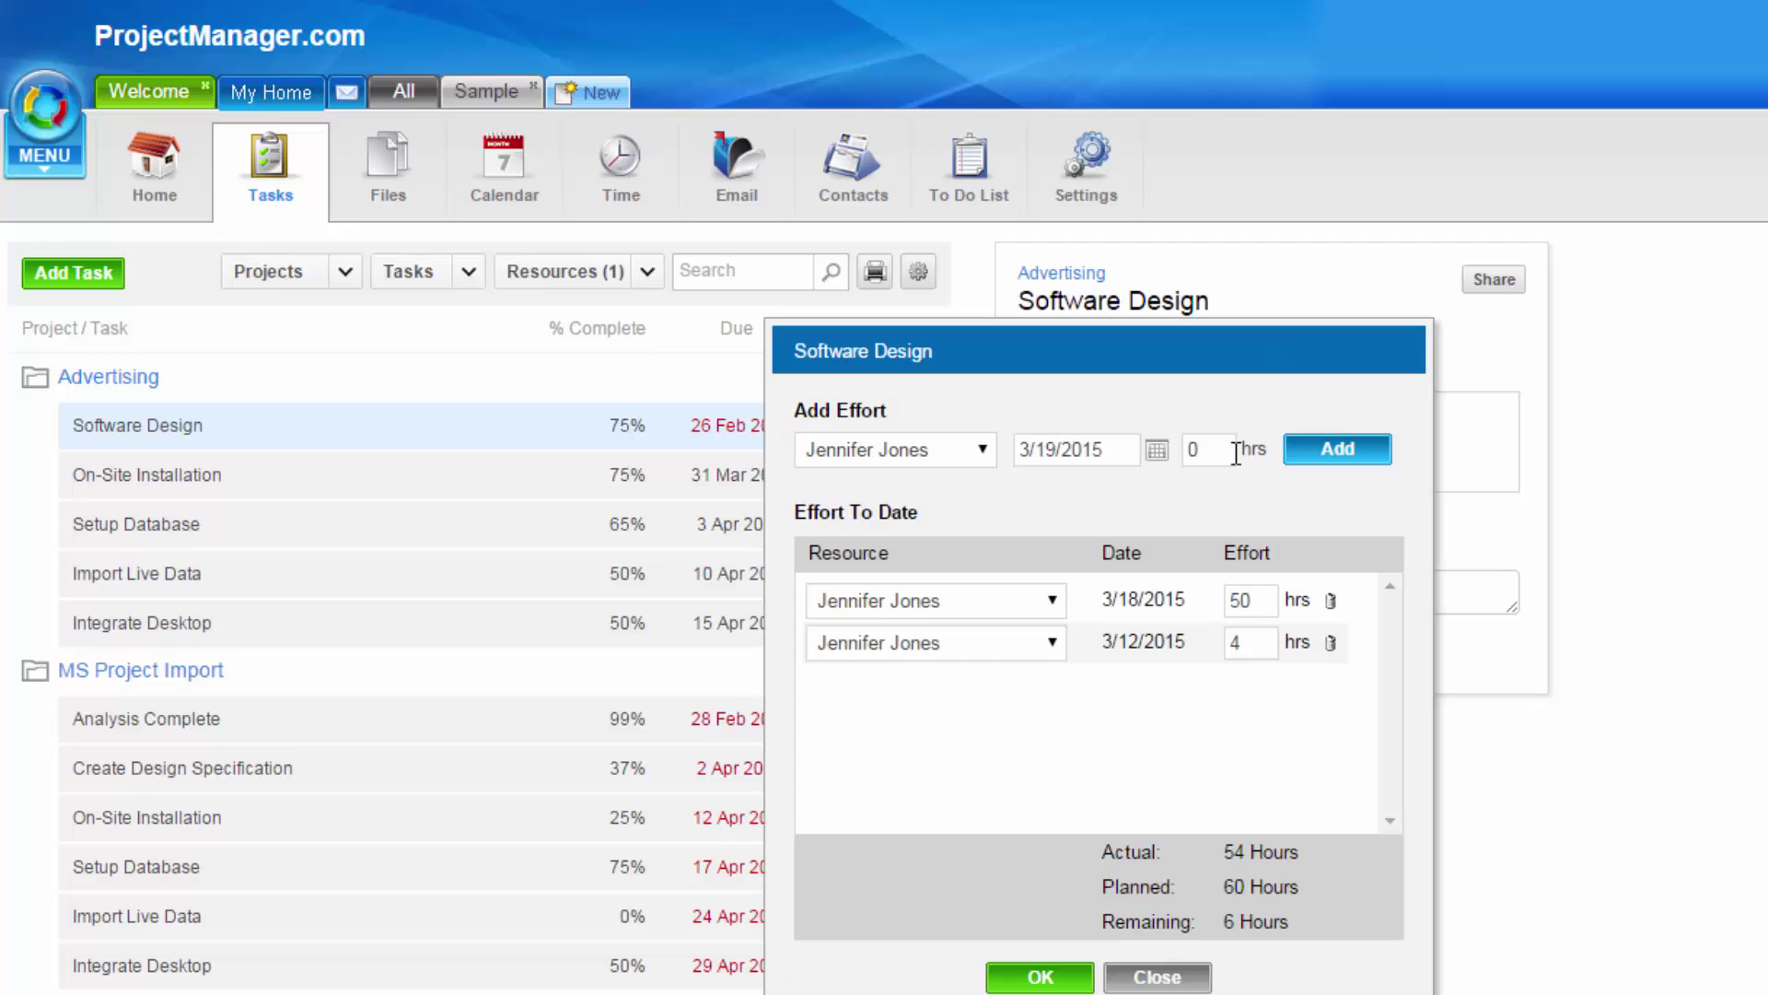
{"action": "left_click", "coordinate": [1205, 452]}
{"action": "type", "text": "50"}
{"action": "left_click", "coordinate": [1314, 452]}
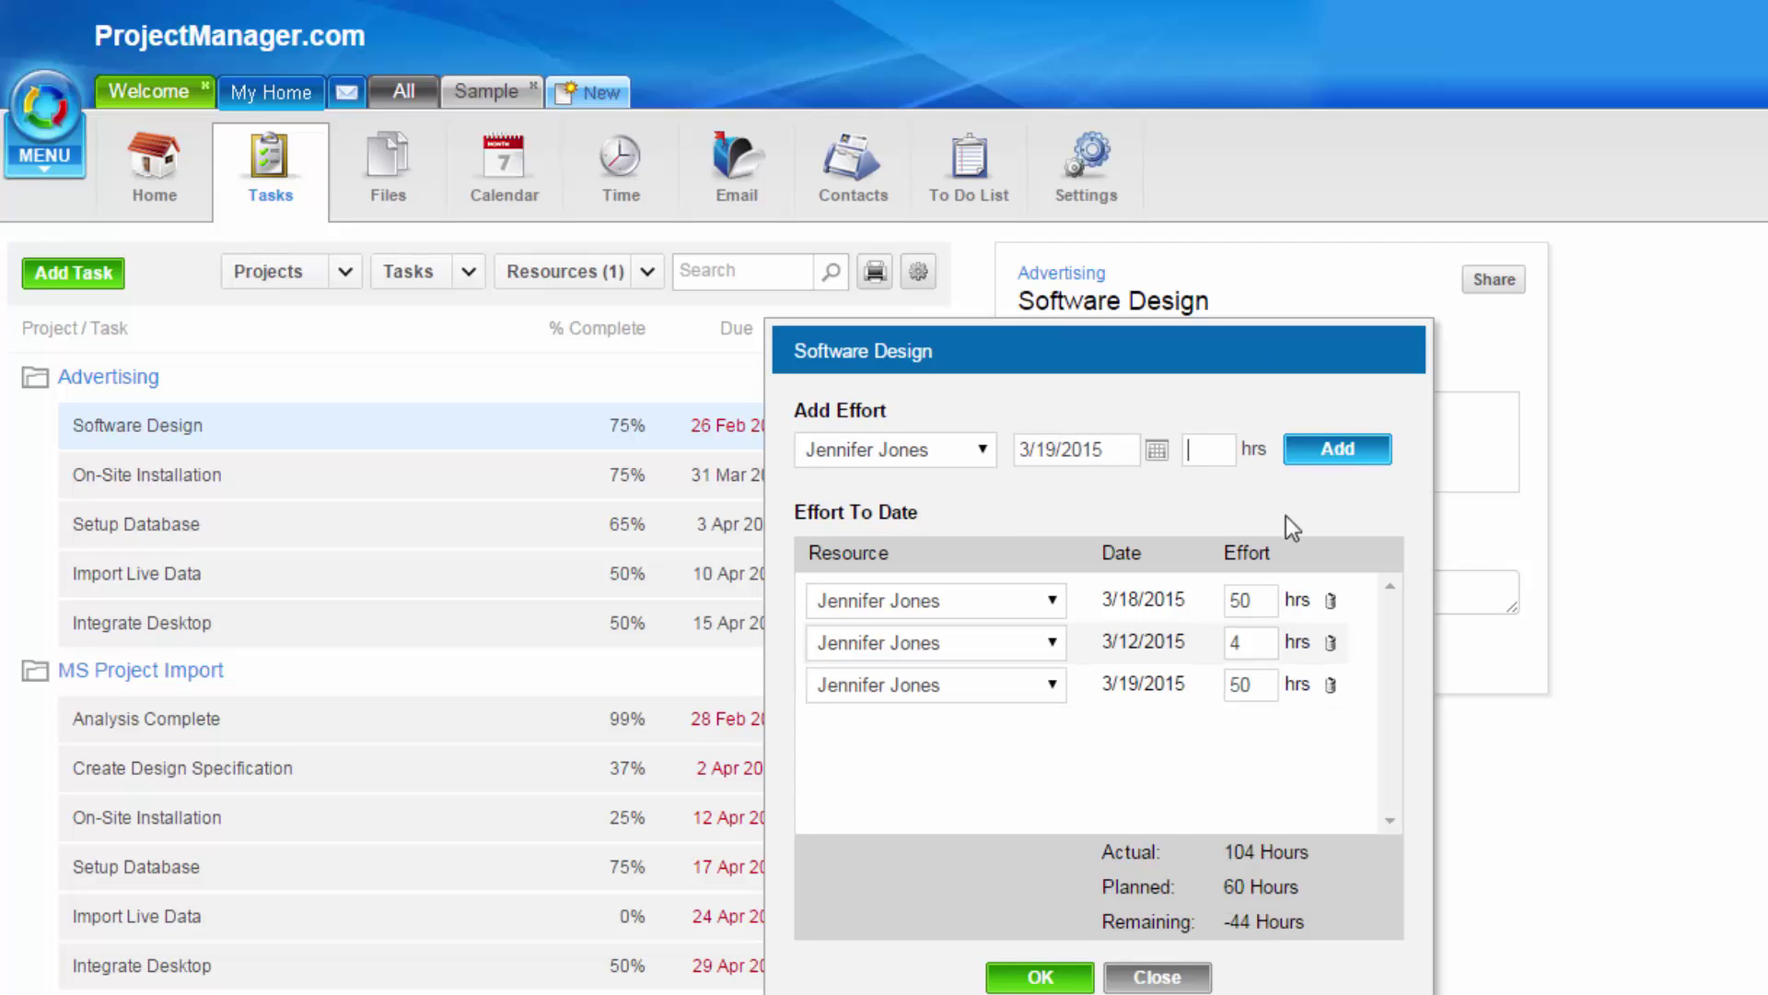
{"action": "left_click", "coordinate": [1046, 978]}
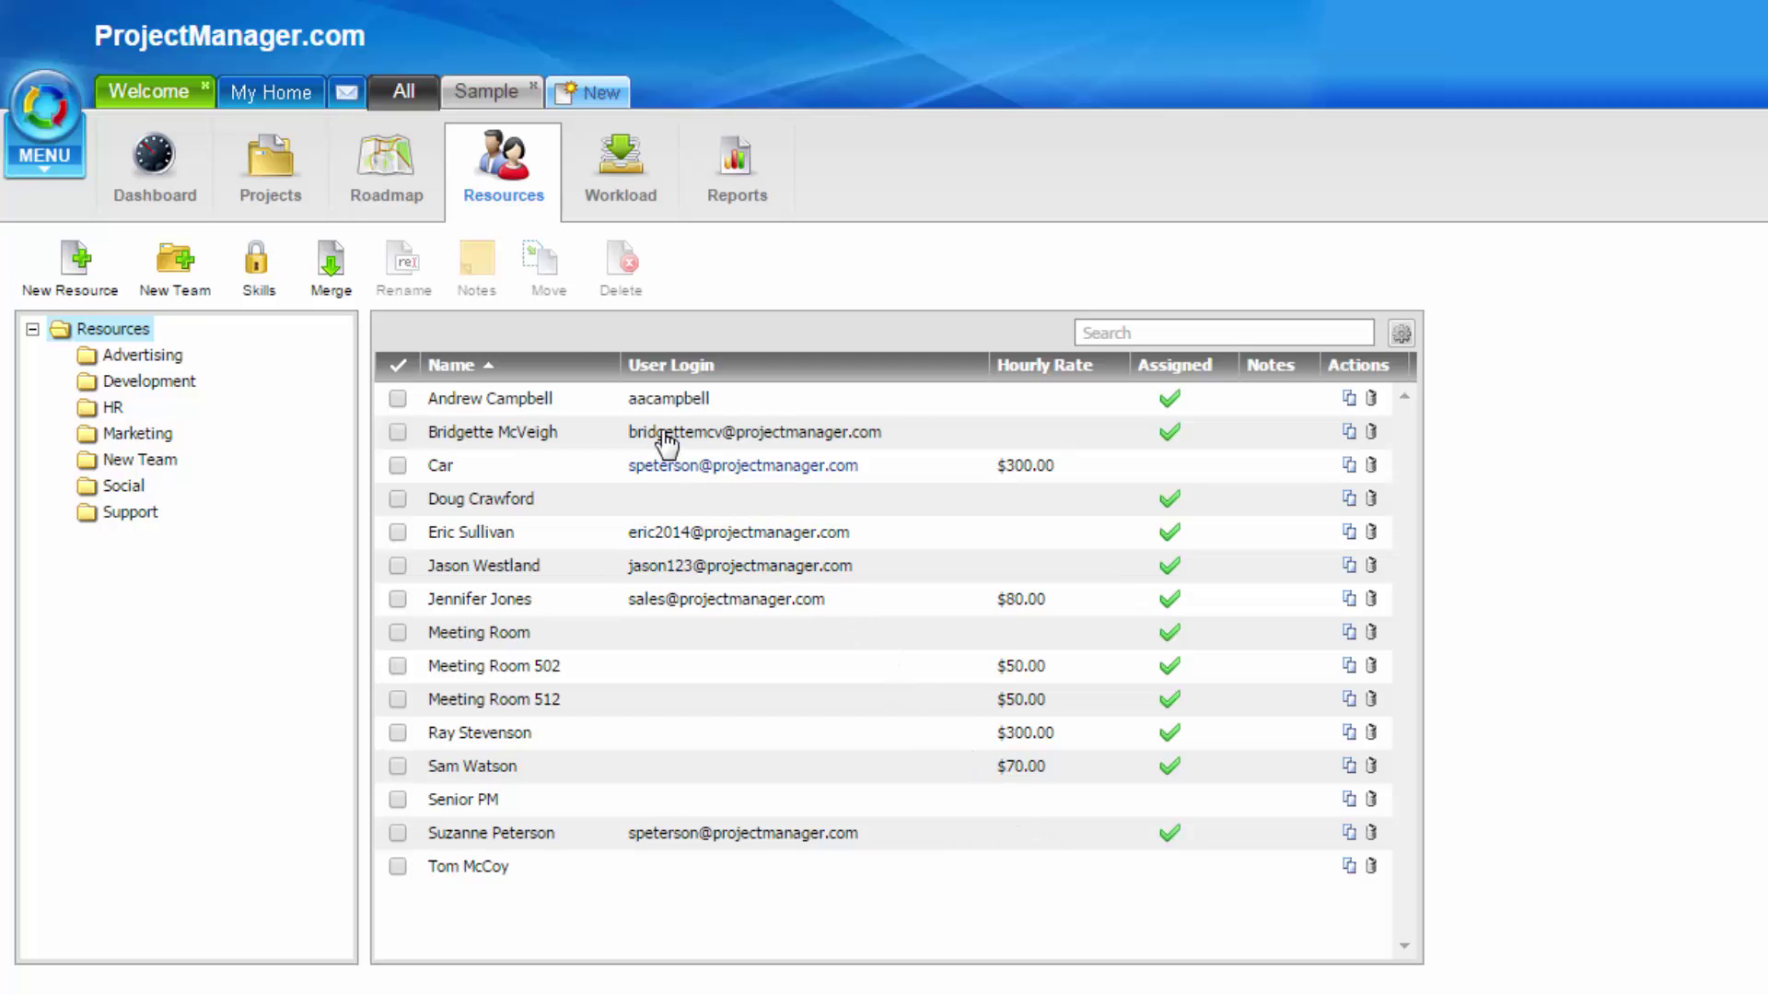
Open the Sample project's Dashboard and read the actual, planned and budget bars on the Cost chart.
{"action": "left_click", "coordinate": [477, 100]}
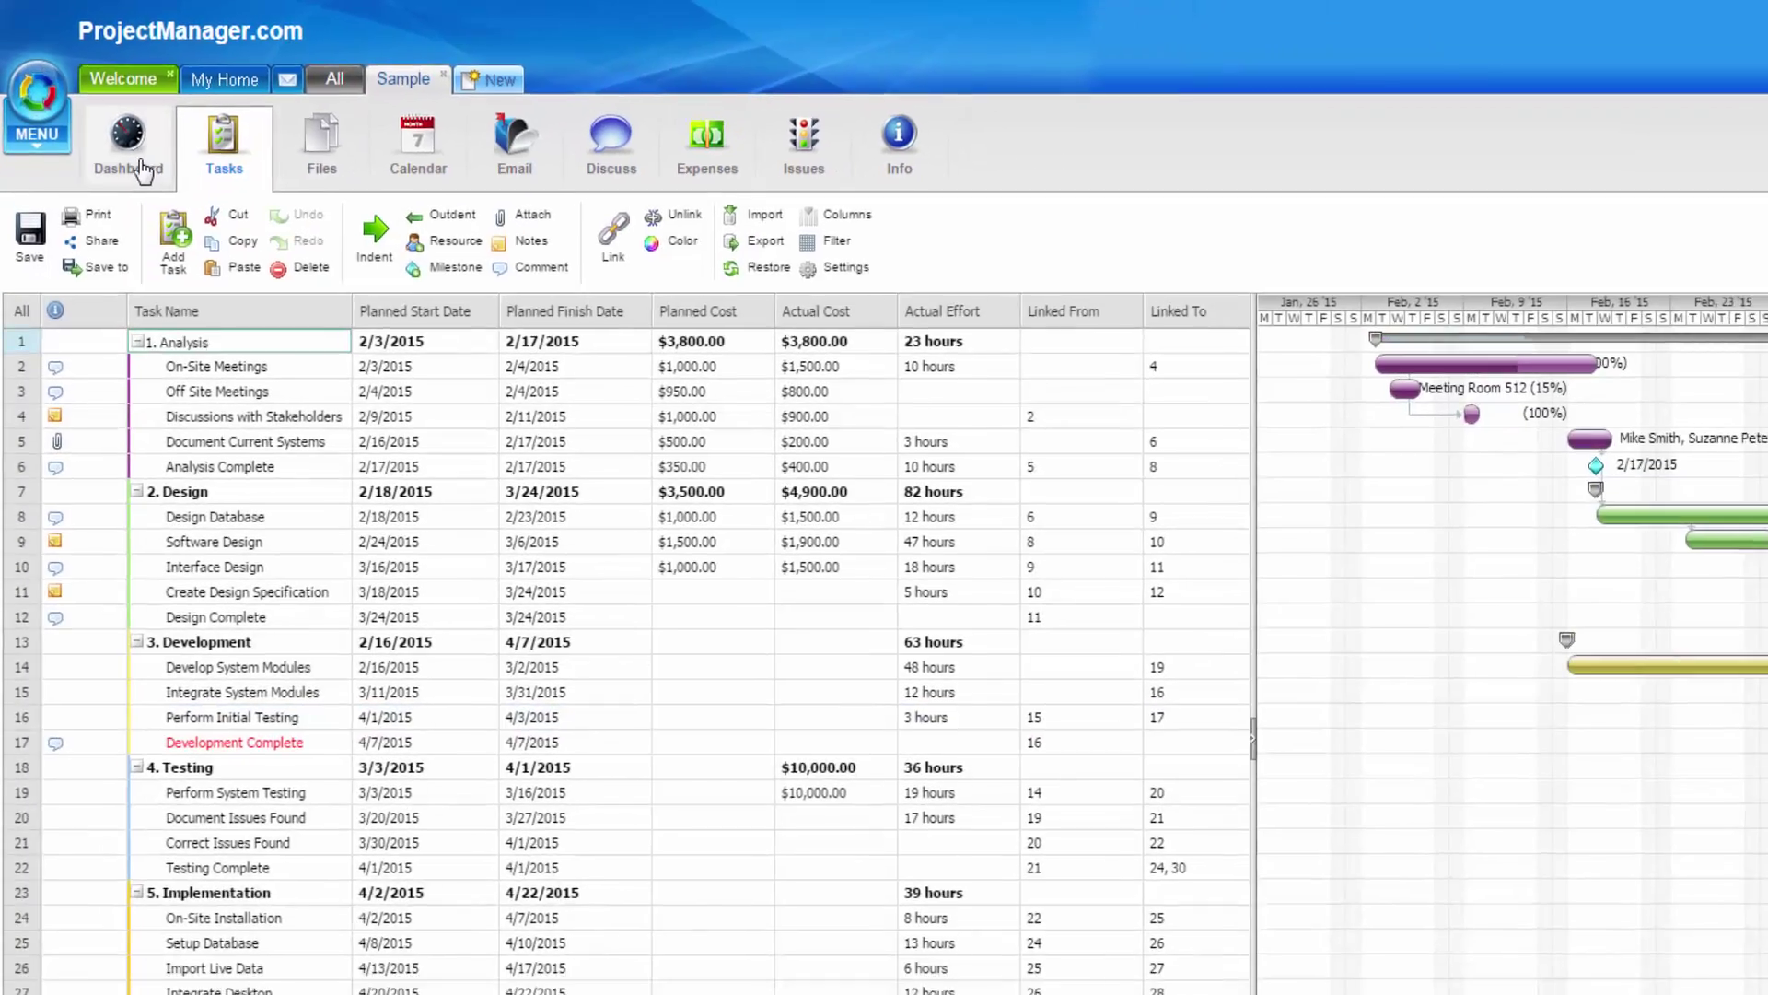
{"action": "left_click", "coordinate": [164, 193]}
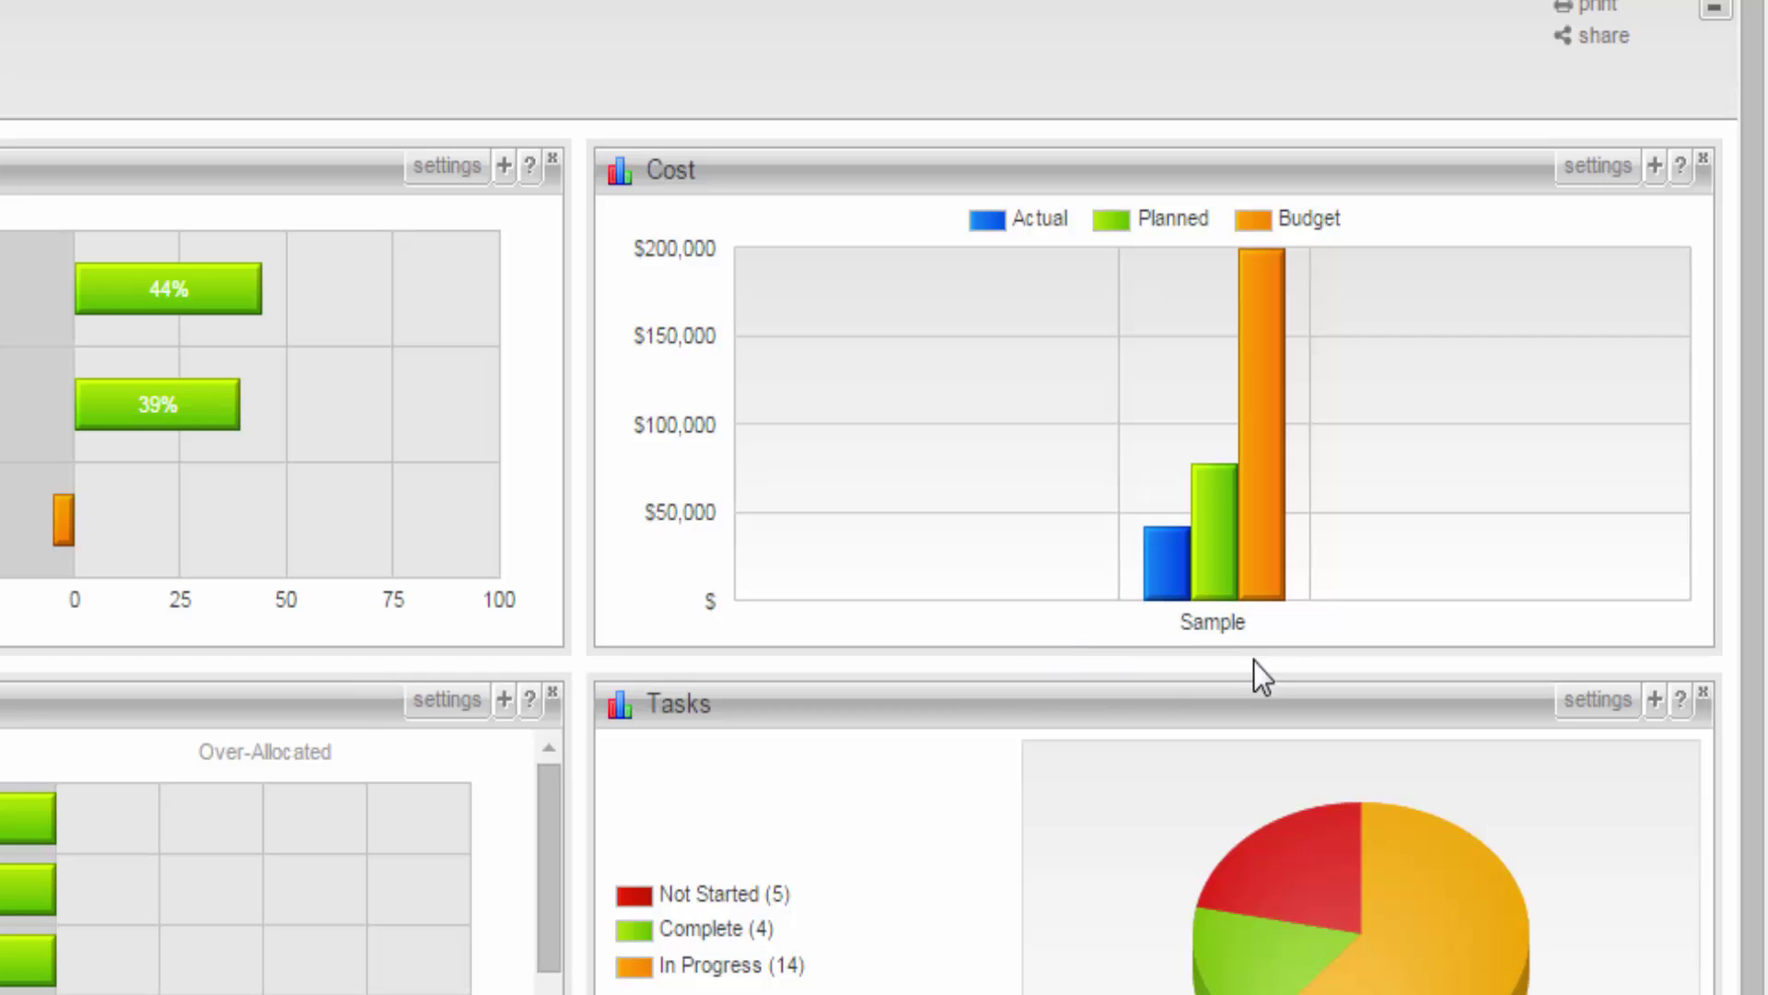
{"action": "mouse_move", "coordinate": [1267, 589]}
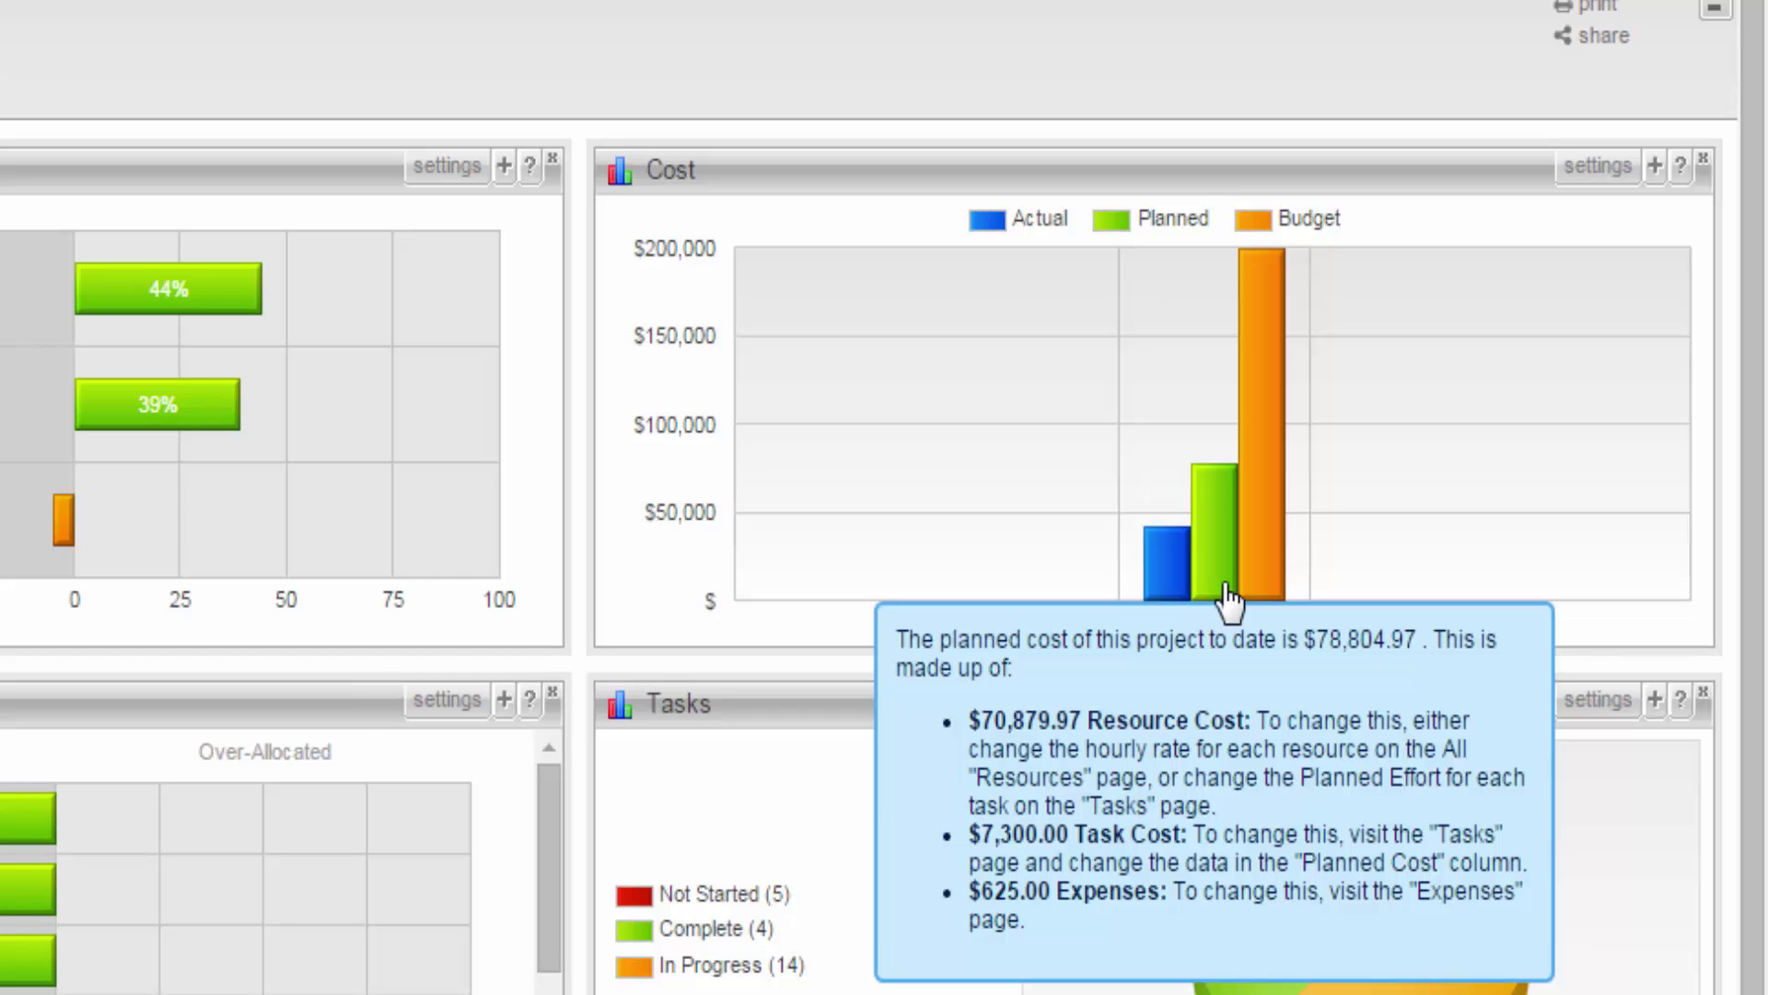
{"action": "mouse_move", "coordinate": [1172, 604]}
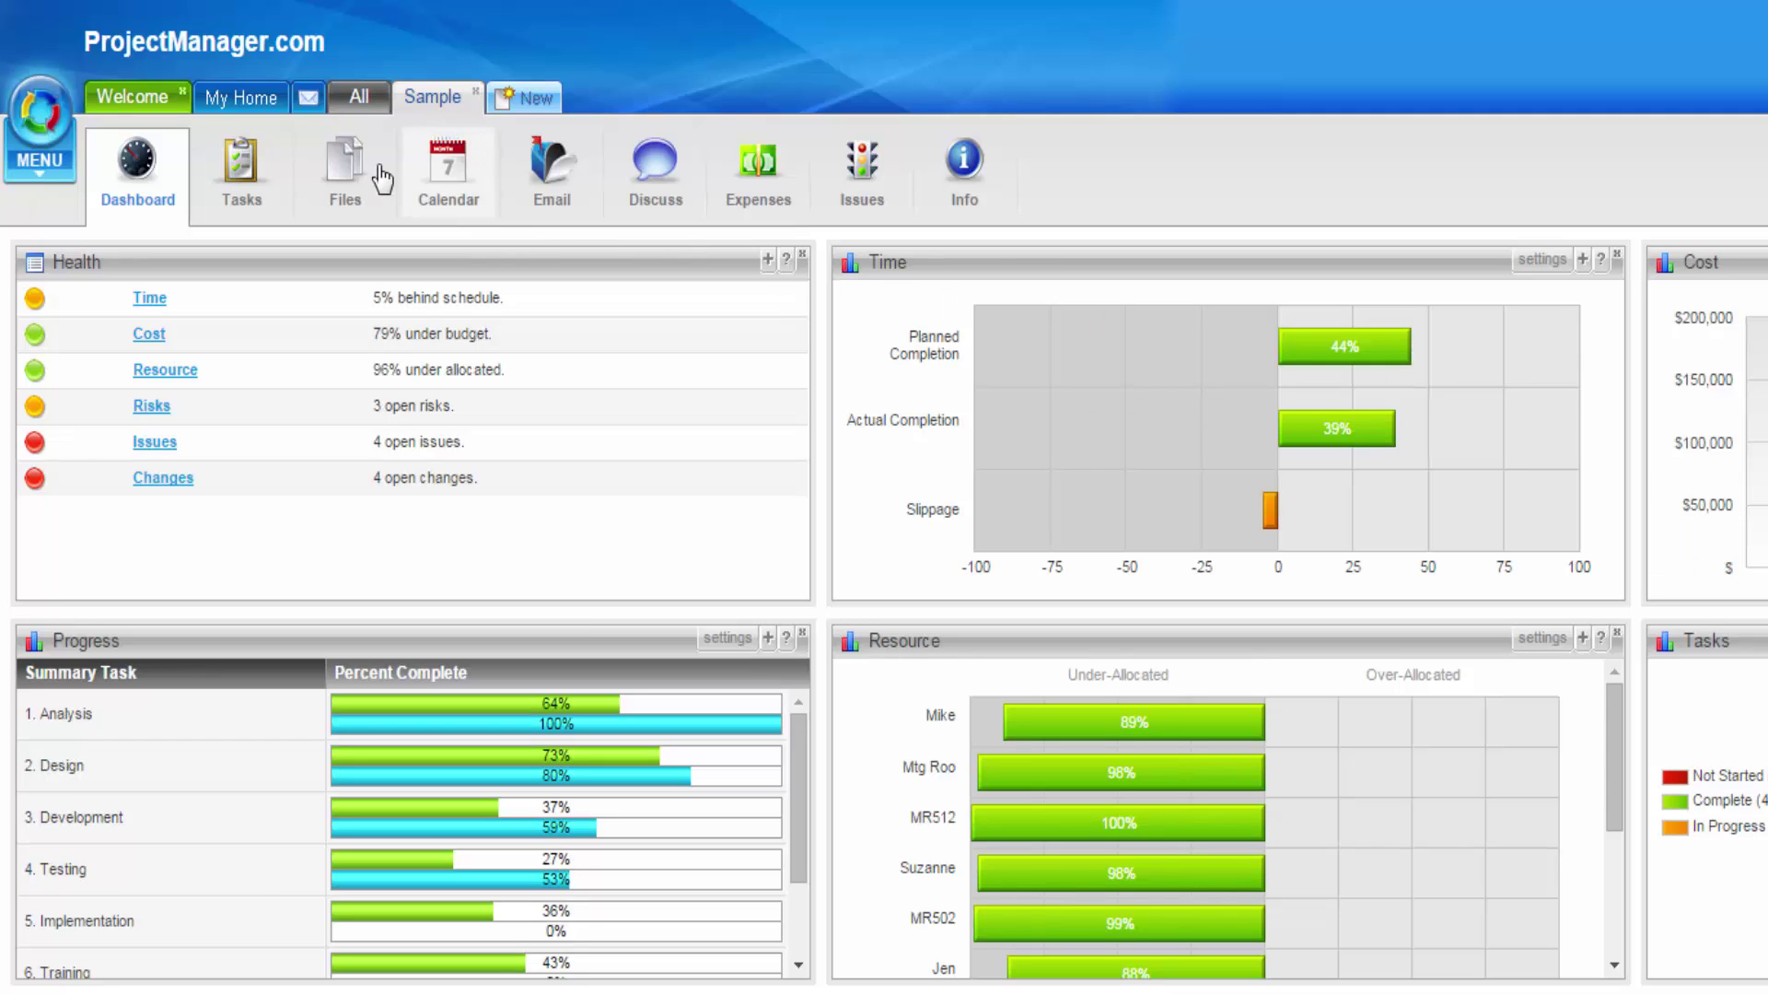
From the All tab's Reports, select the Expenses report and open its Project dropdown to pick Sample.
{"action": "left_click", "coordinate": [361, 100]}
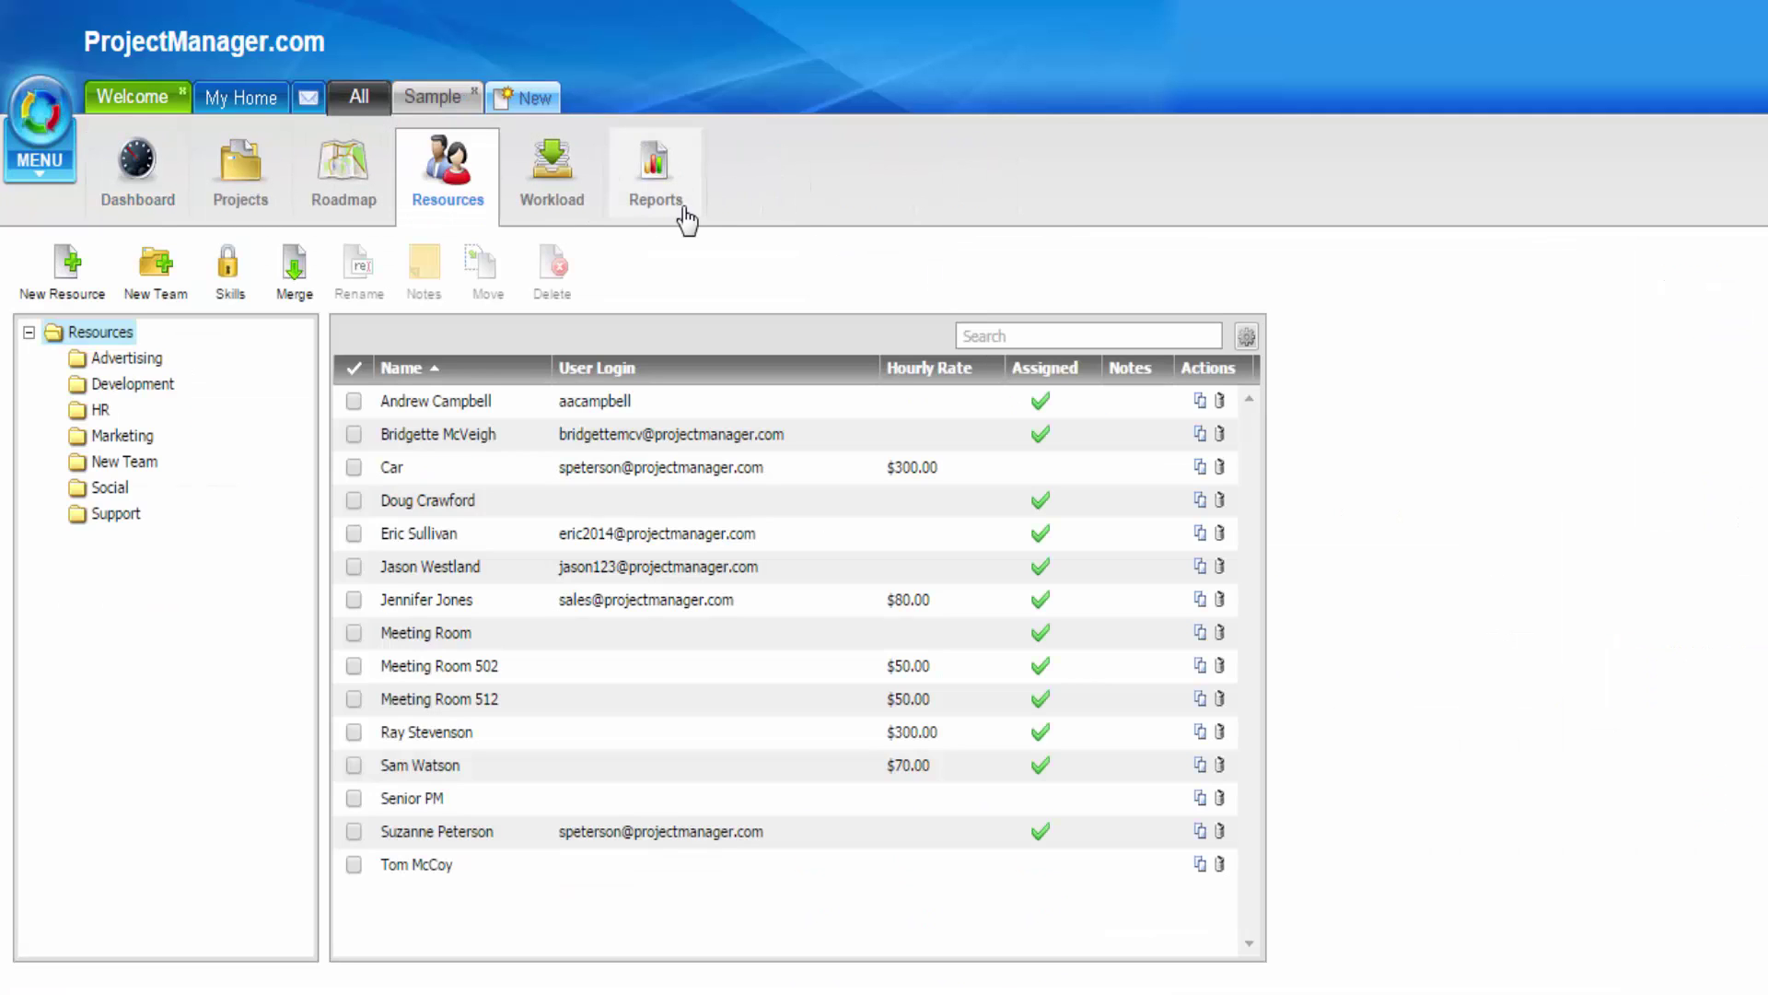
{"action": "left_click", "coordinate": [683, 217]}
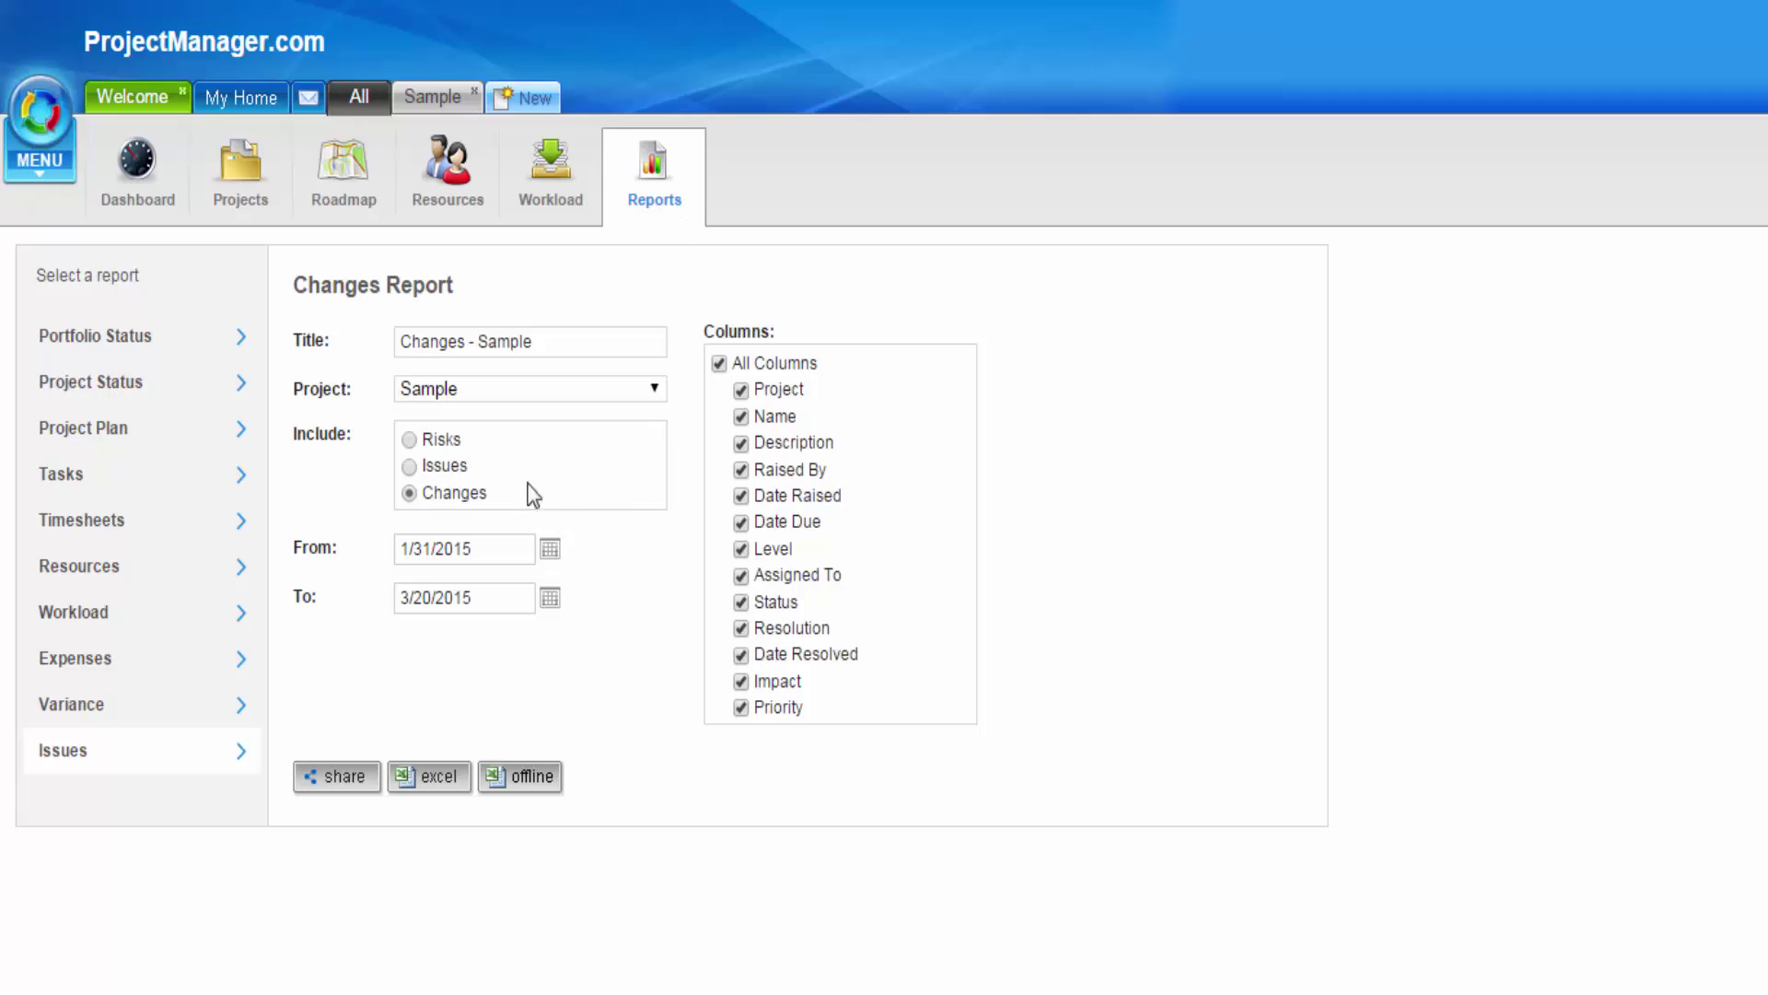
{"action": "left_click", "coordinate": [173, 672]}
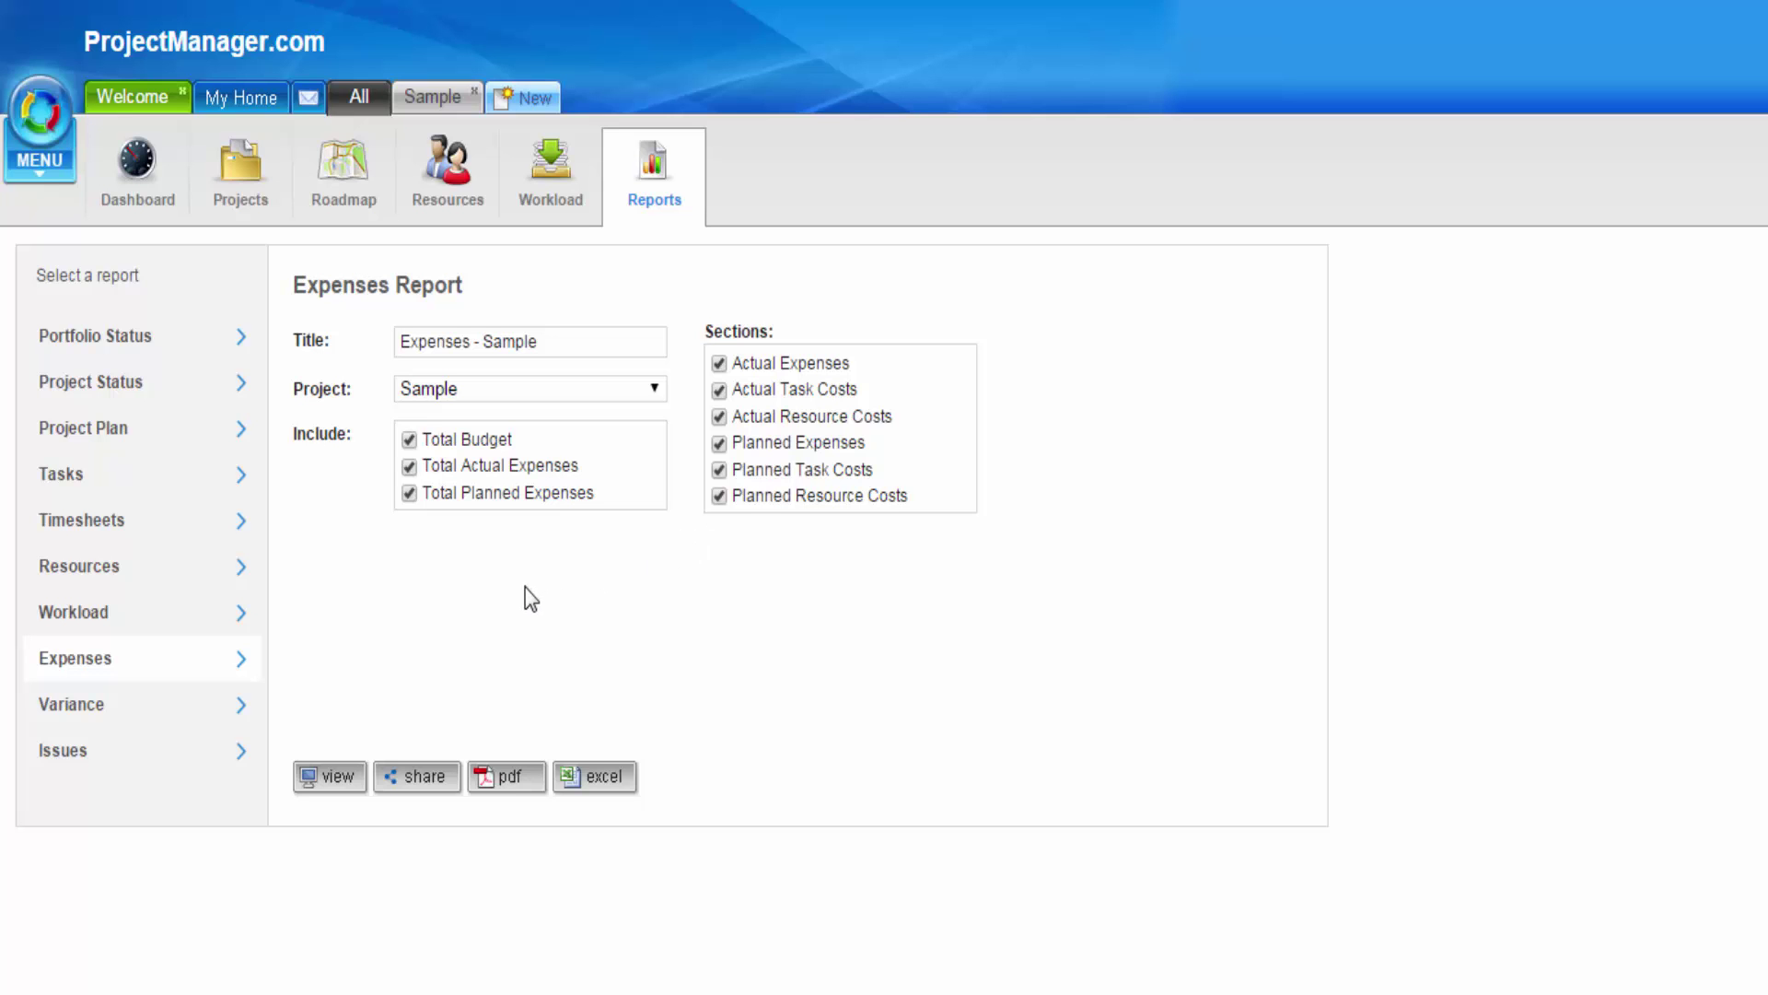
{"action": "left_click", "coordinate": [616, 388]}
{"action": "left_click", "coordinate": [442, 630]}
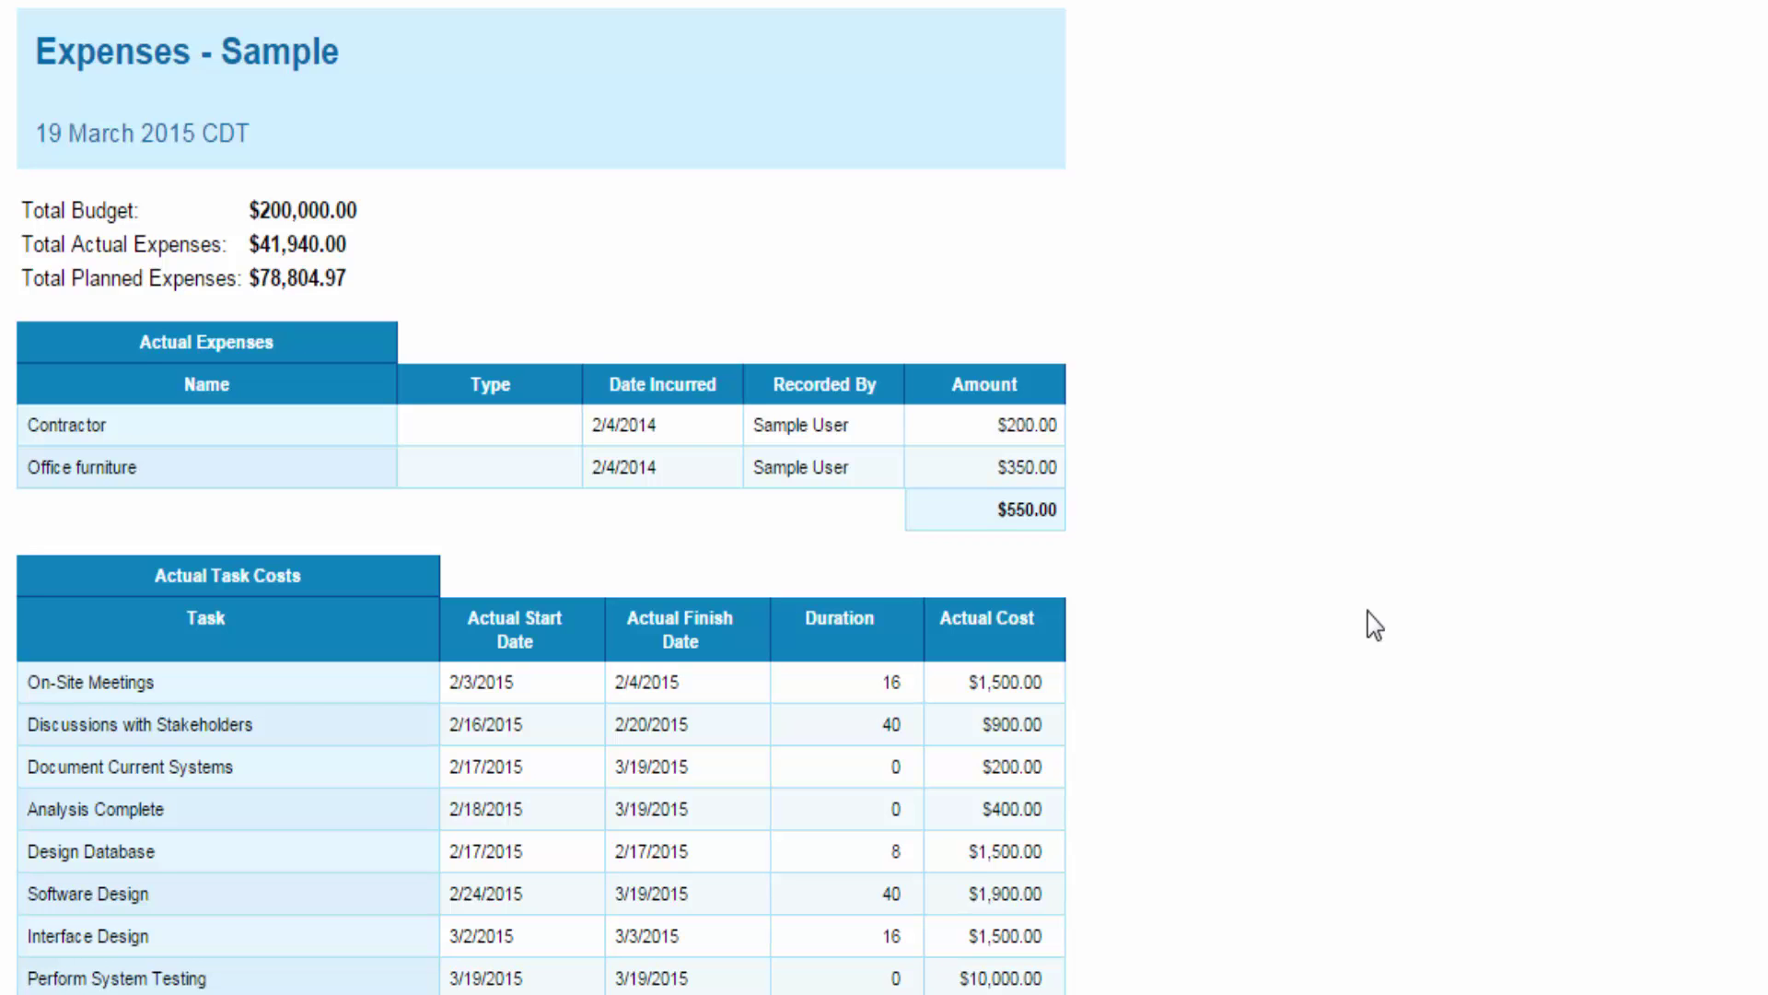
{"action": "scroll", "coordinate": [1366, 610], "scroll_direction": "down", "scroll_amount": 5}
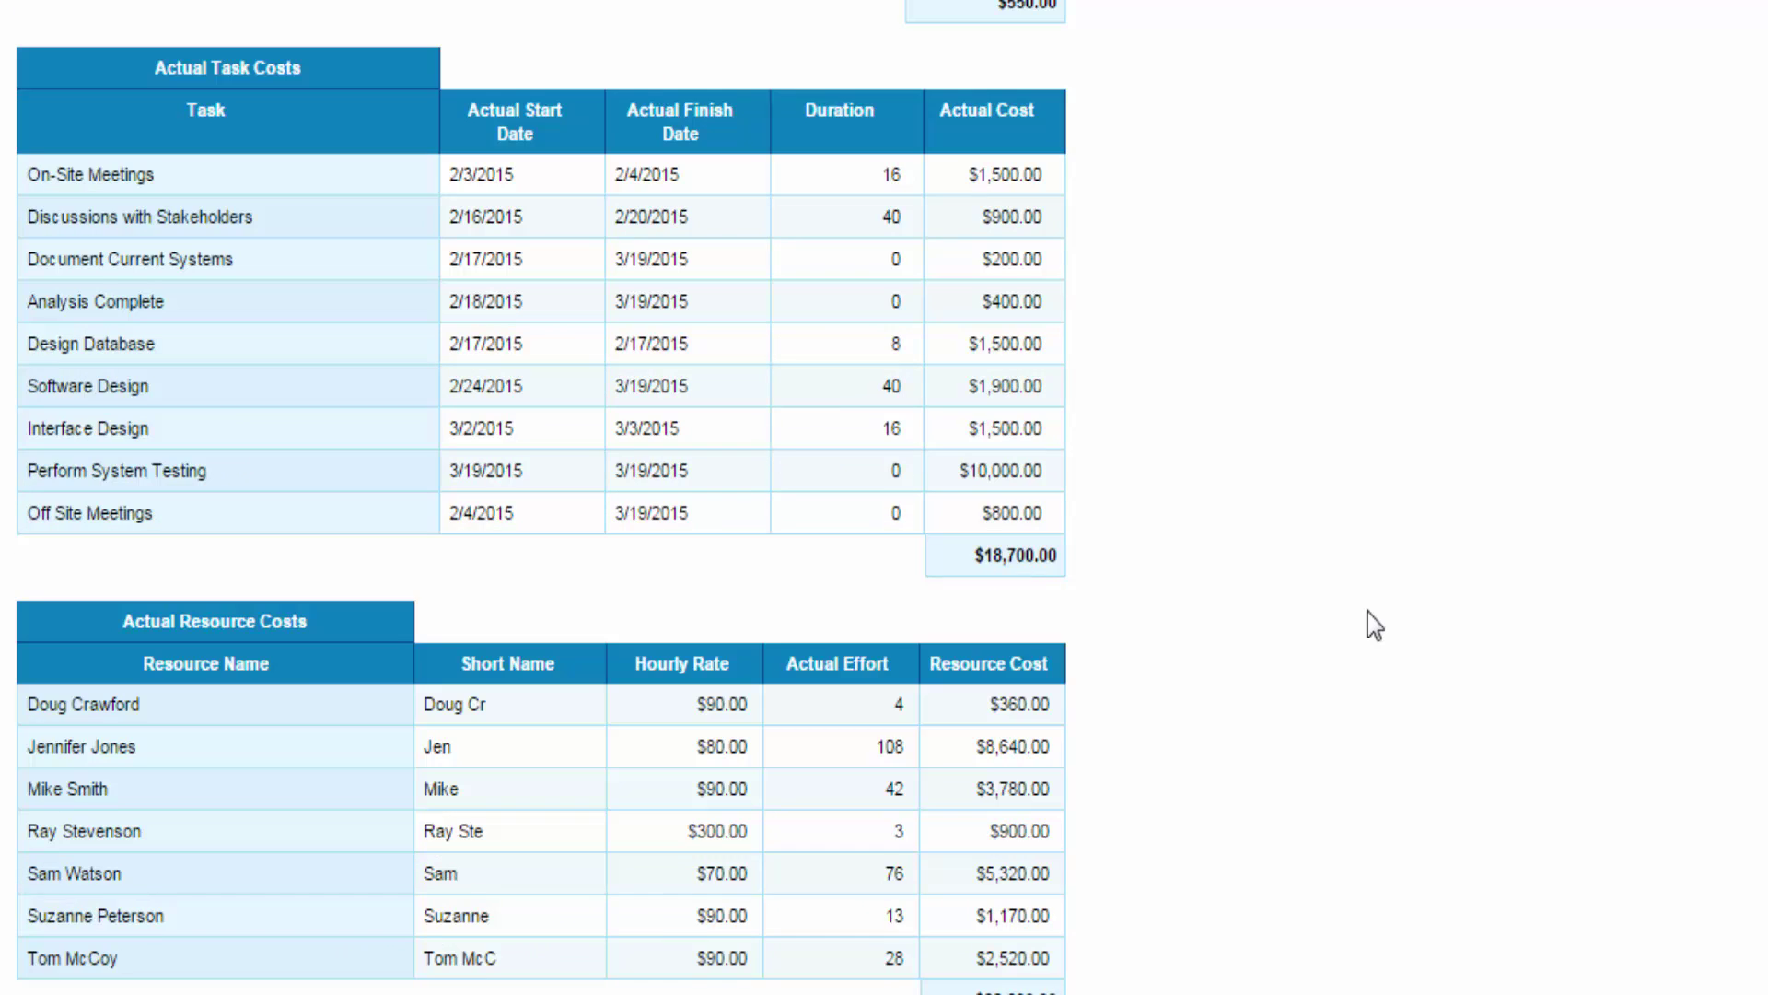
{"action": "scroll", "coordinate": [1367, 610], "scroll_direction": "down", "scroll_amount": 2}
{"action": "scroll", "coordinate": [1367, 612], "scroll_direction": "down", "scroll_amount": 2}
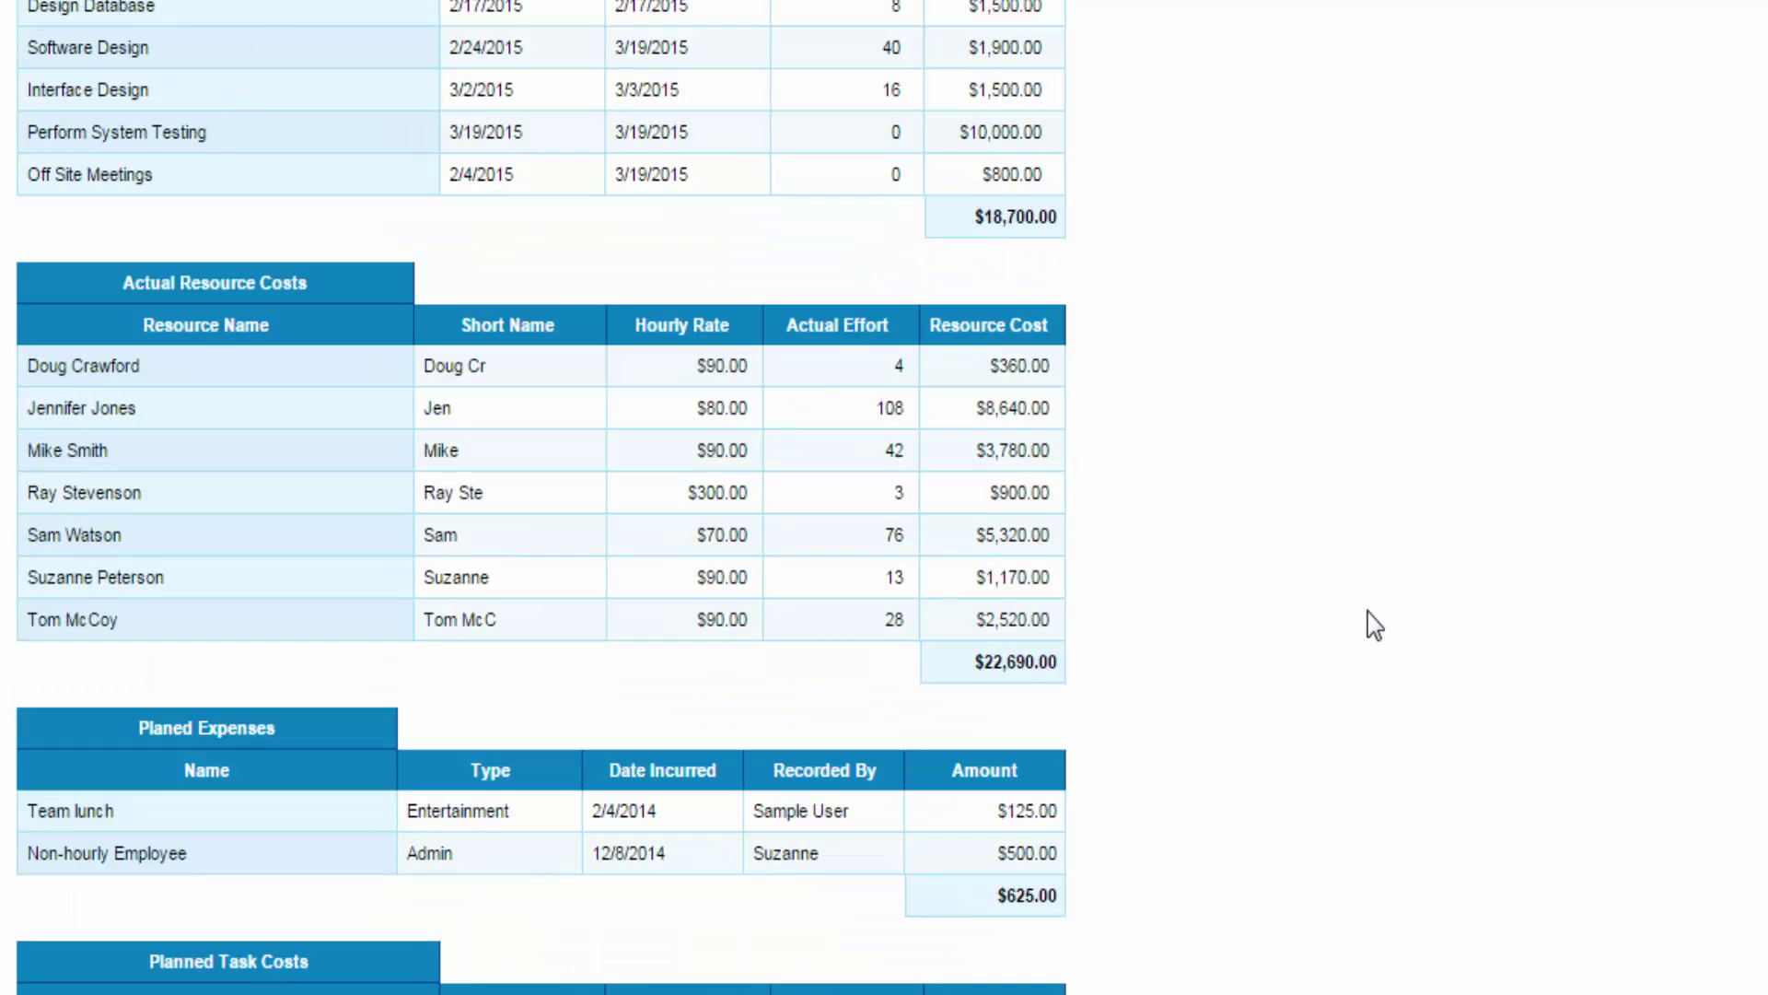
{"action": "scroll", "coordinate": [1368, 611], "scroll_direction": "down", "scroll_amount": 4}
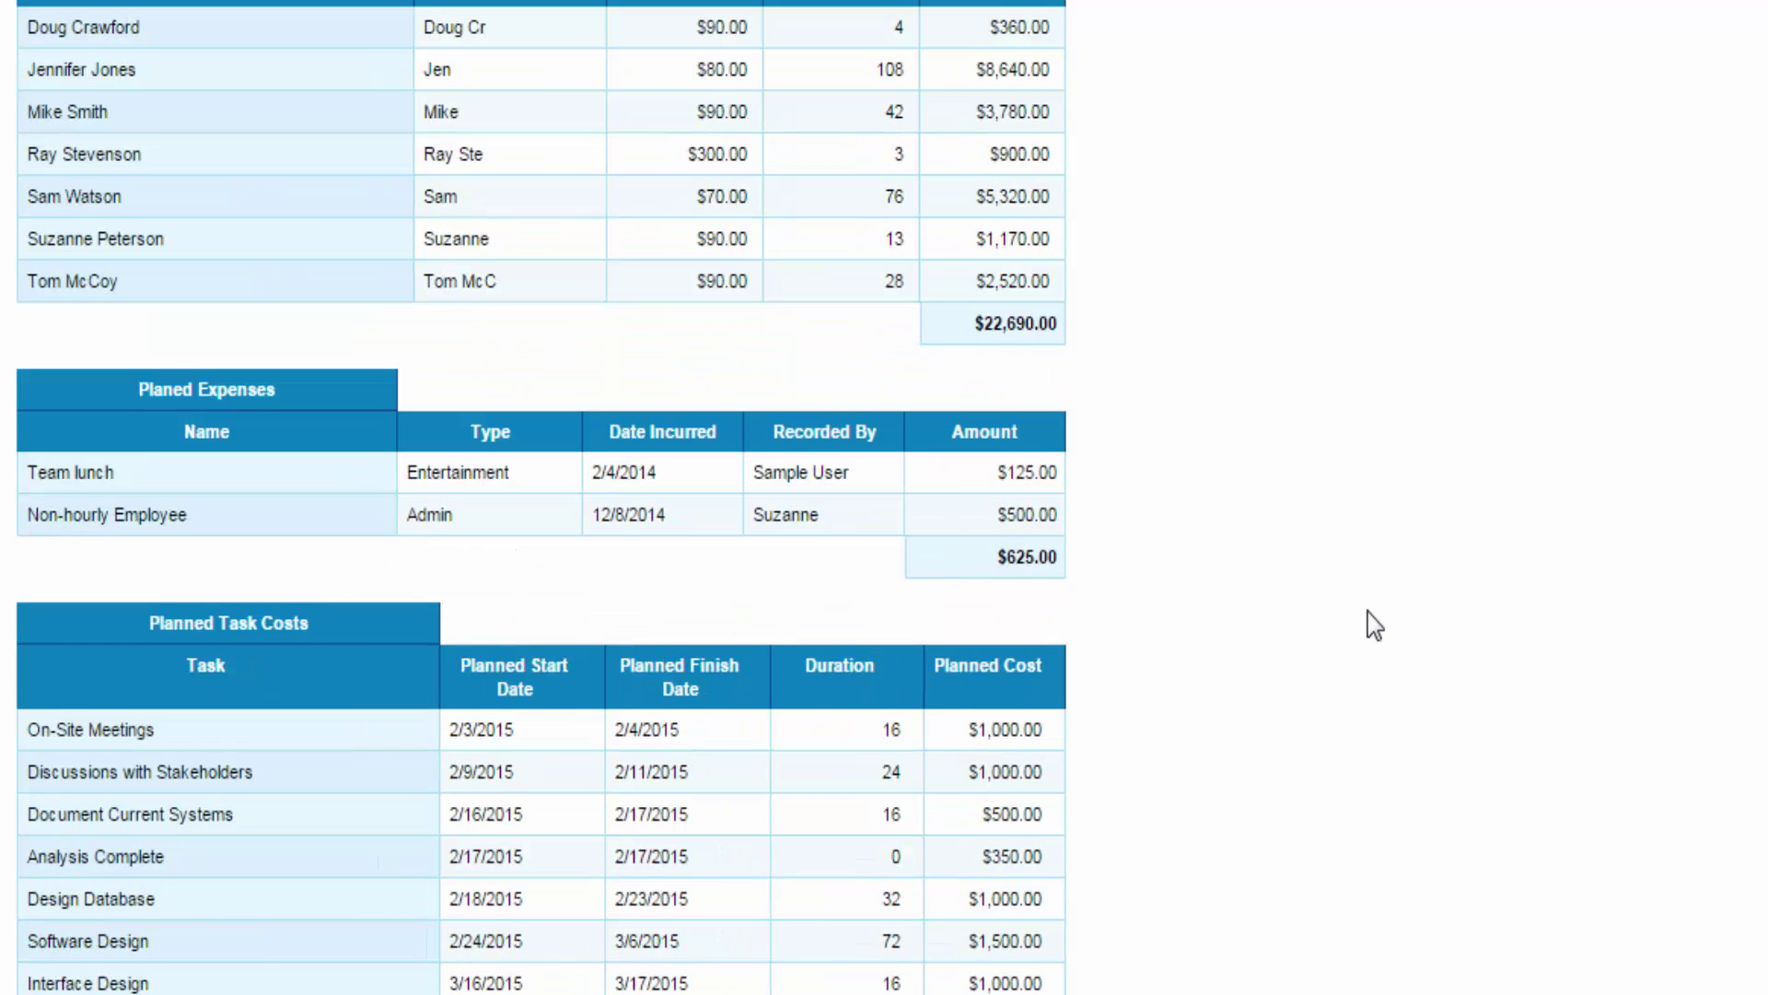
{"action": "scroll", "coordinate": [1367, 612], "scroll_direction": "down", "scroll_amount": 1}
{"action": "scroll", "coordinate": [1367, 612], "scroll_direction": "up", "scroll_amount": 8}
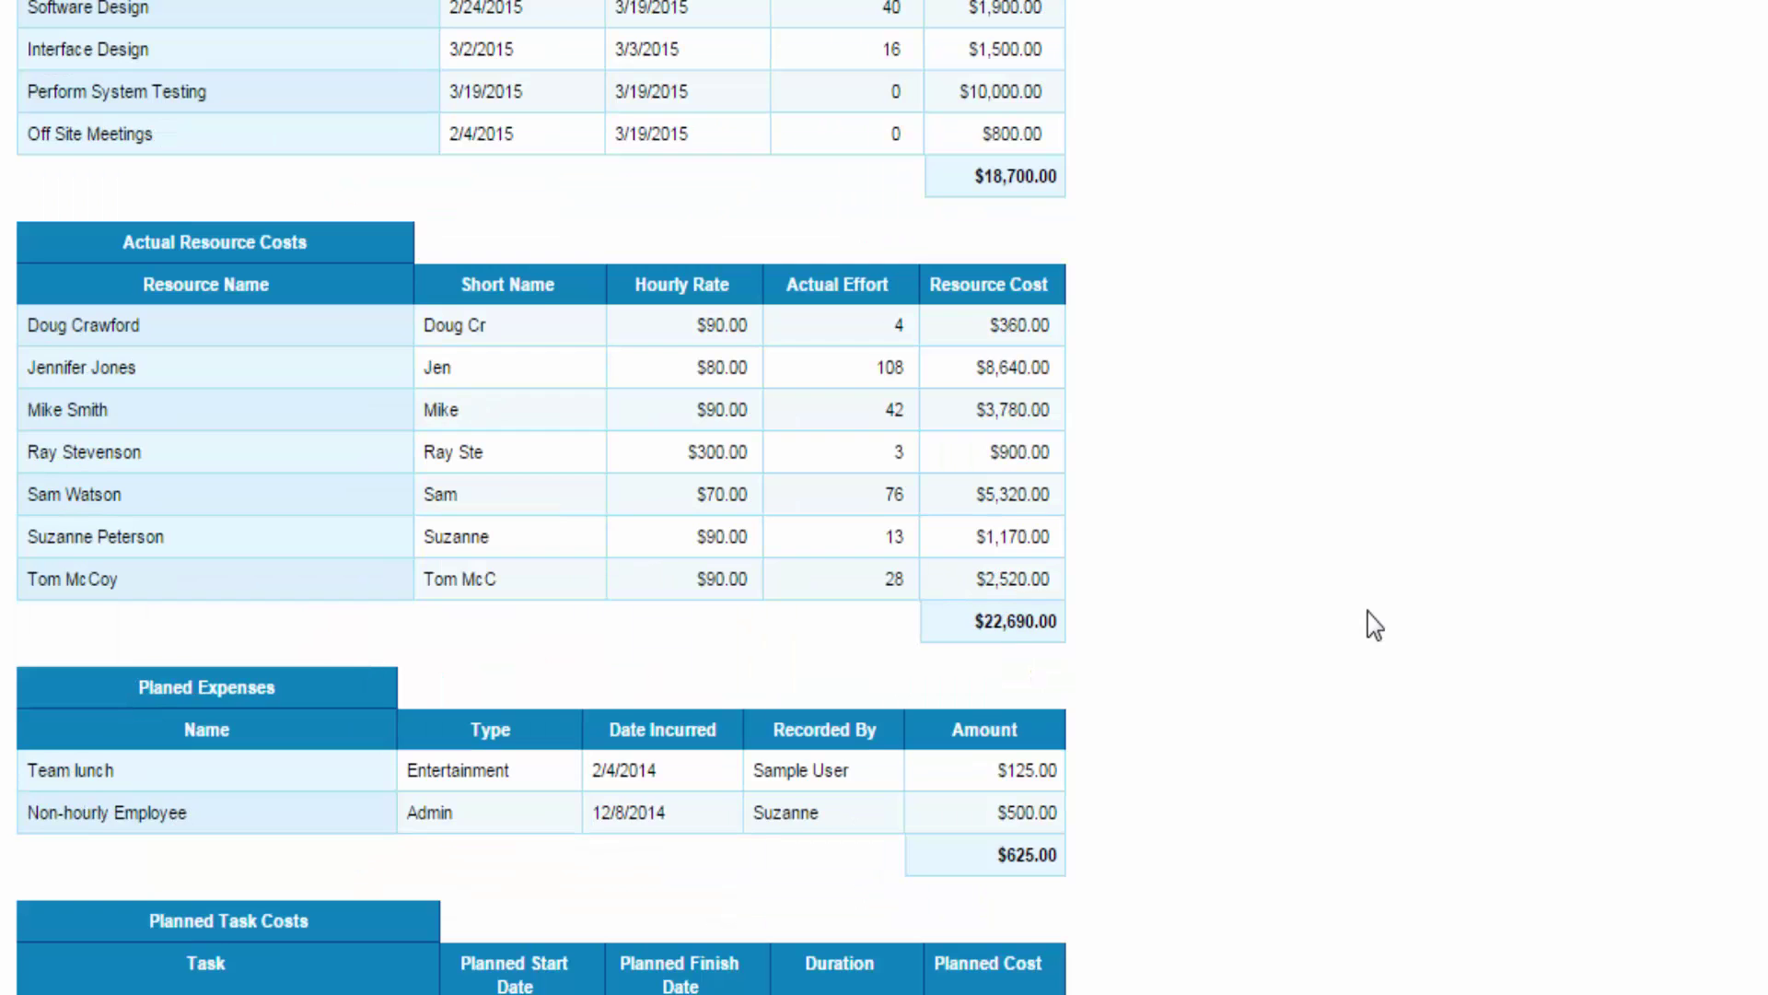
{"action": "scroll", "coordinate": [1367, 611], "scroll_direction": "up", "scroll_amount": 2}
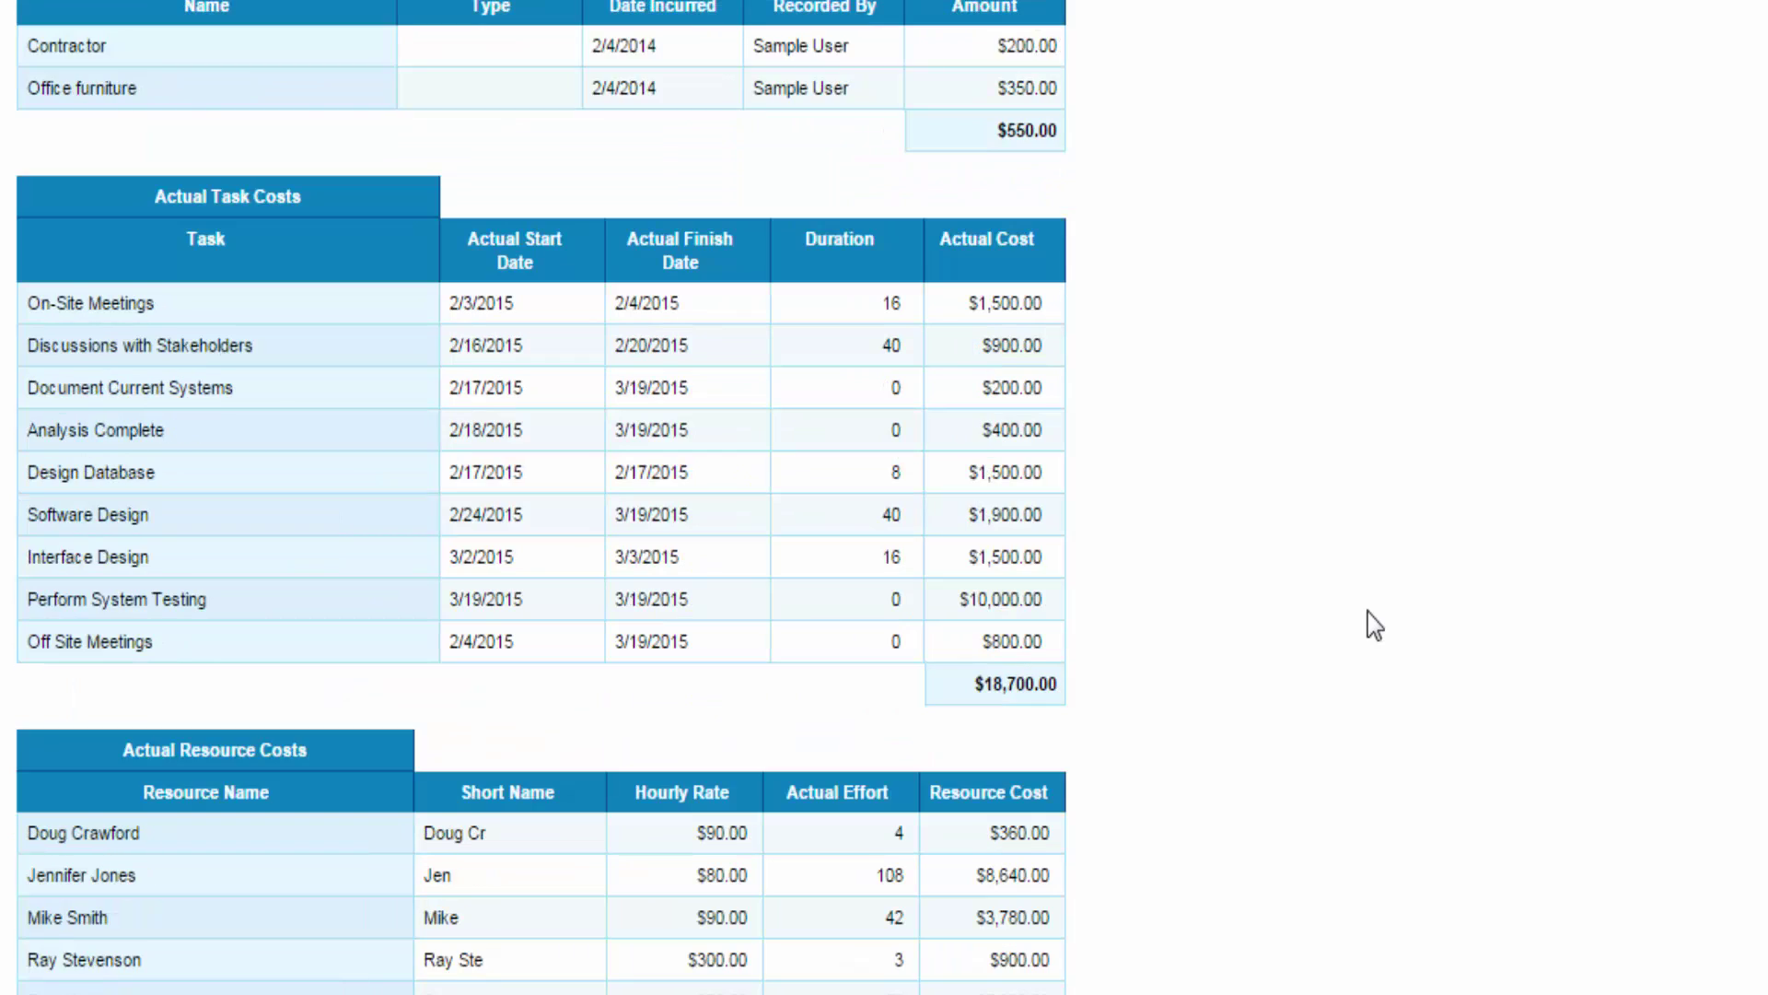
{"action": "scroll", "coordinate": [1375, 626], "scroll_direction": "up", "scroll_amount": 2}
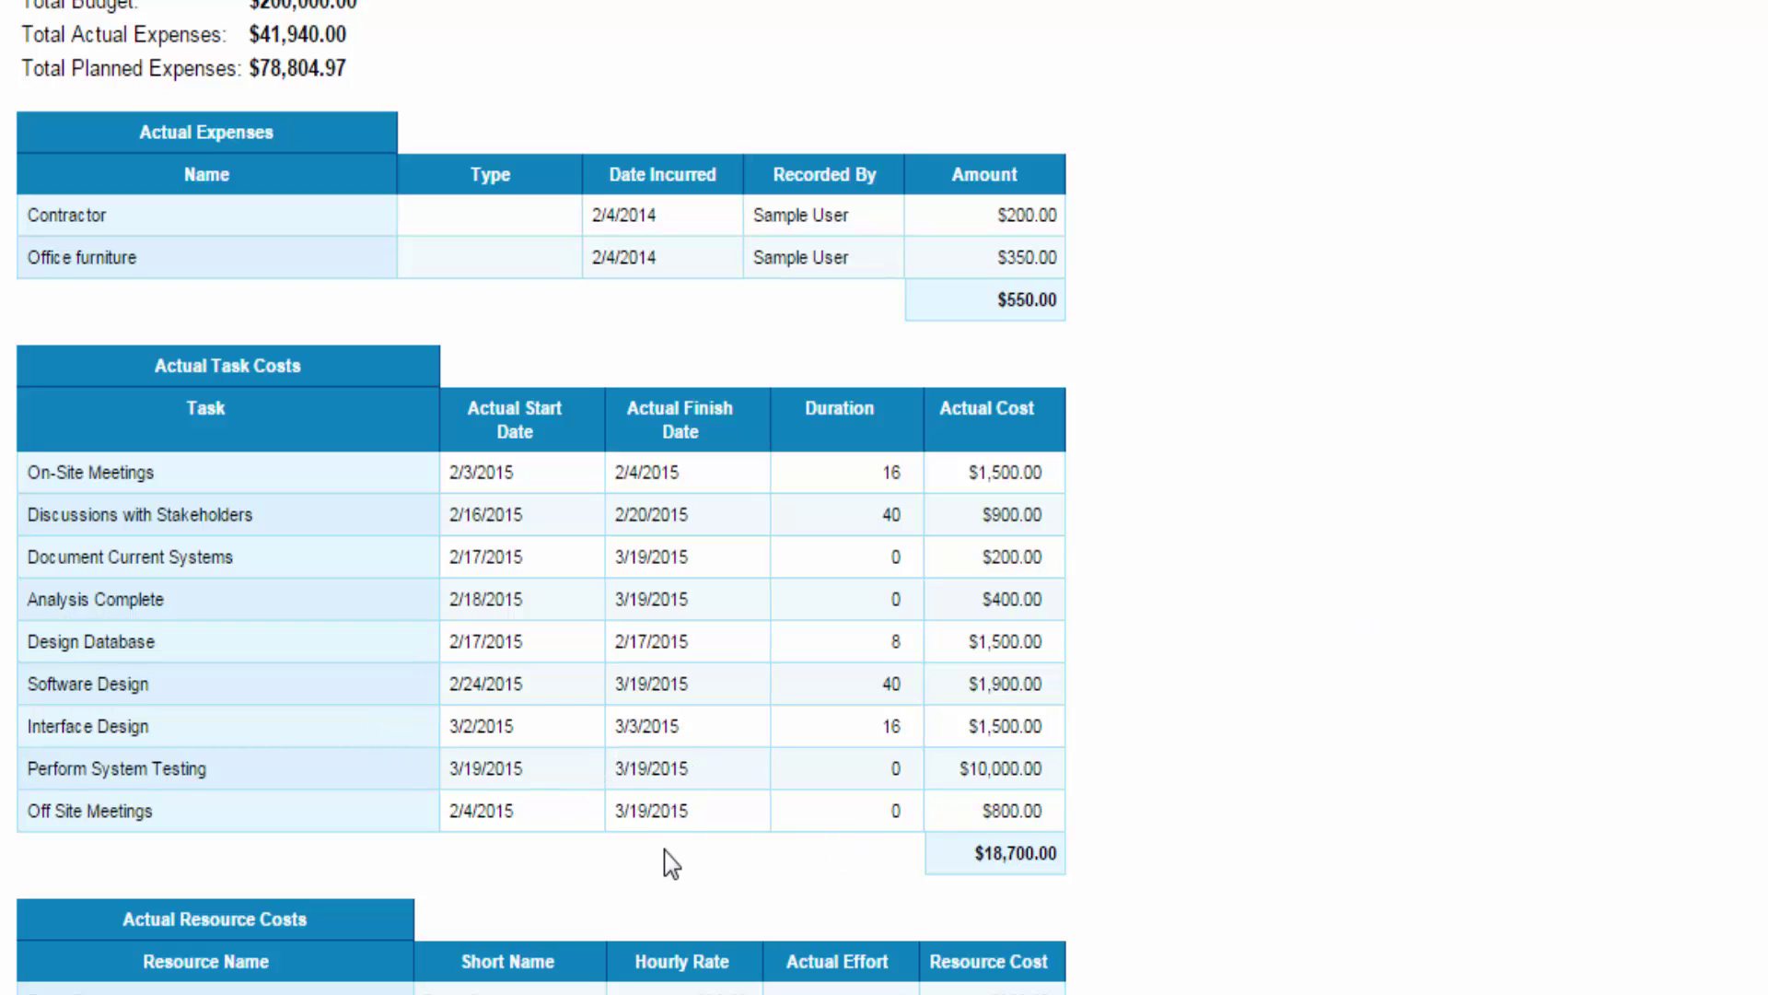
{"action": "scroll", "coordinate": [671, 863], "scroll_direction": "down", "scroll_amount": 2}
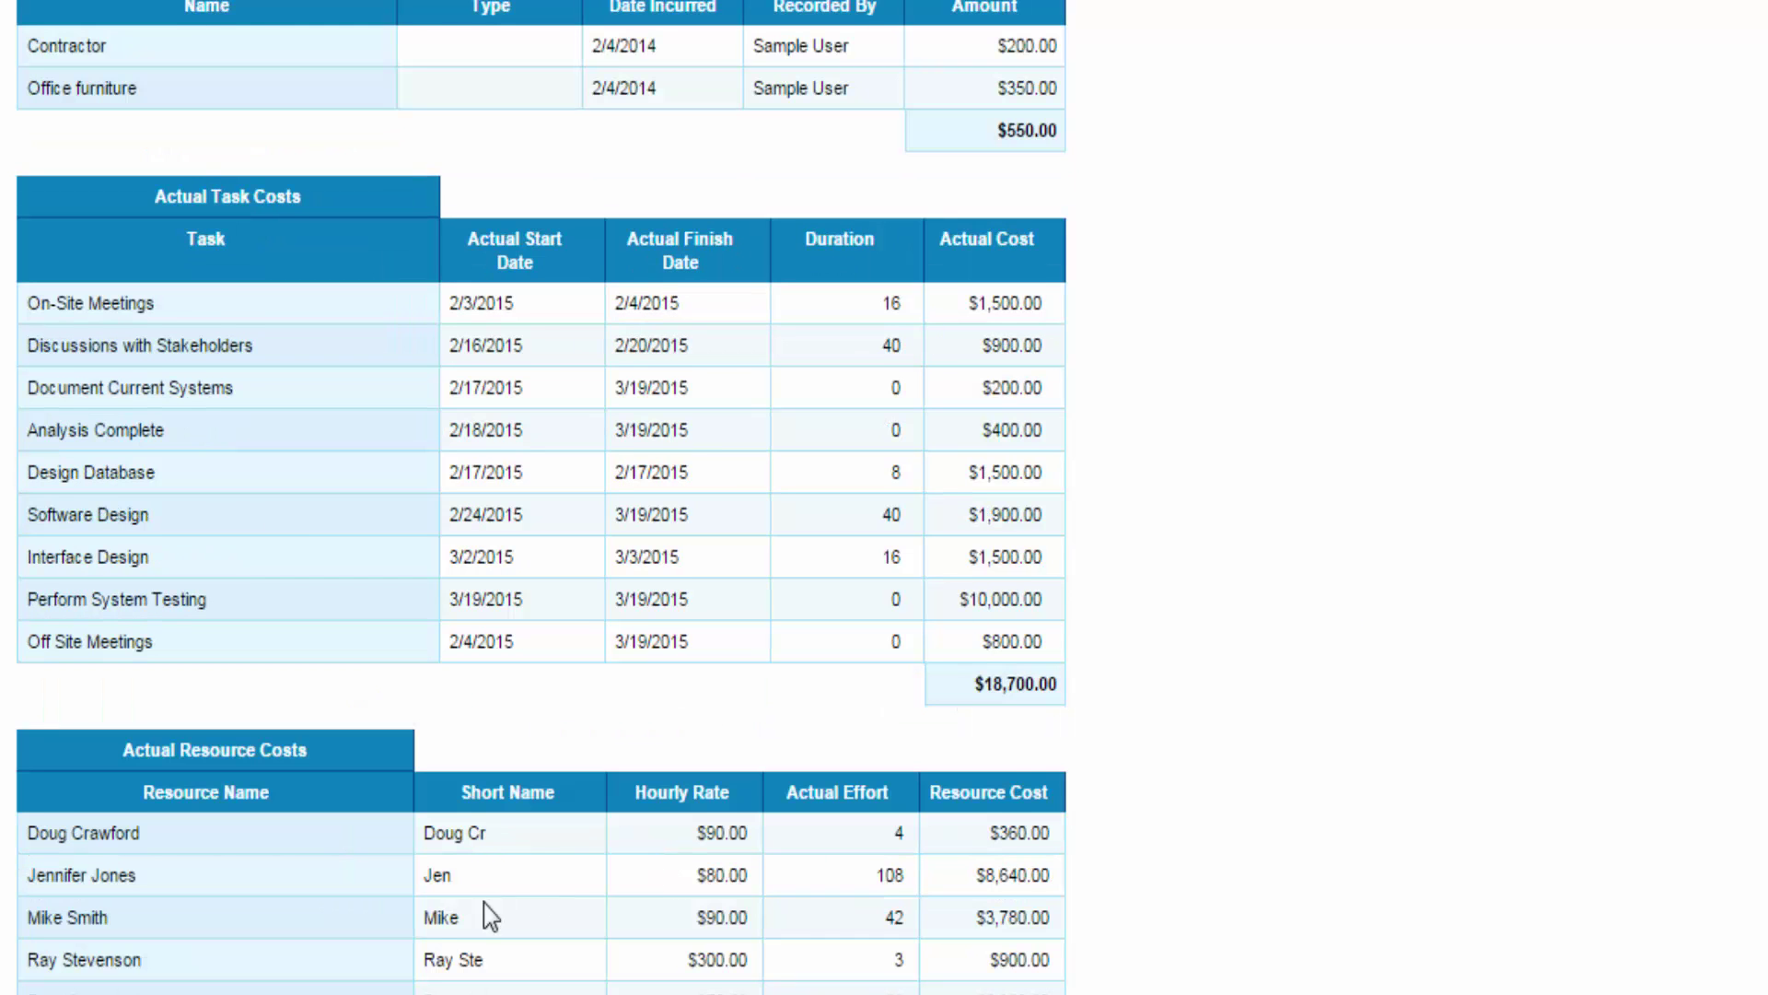
{"action": "scroll", "coordinate": [460, 921], "scroll_direction": "down", "scroll_amount": 2}
{"action": "scroll", "coordinate": [432, 924], "scroll_direction": "down", "scroll_amount": 2}
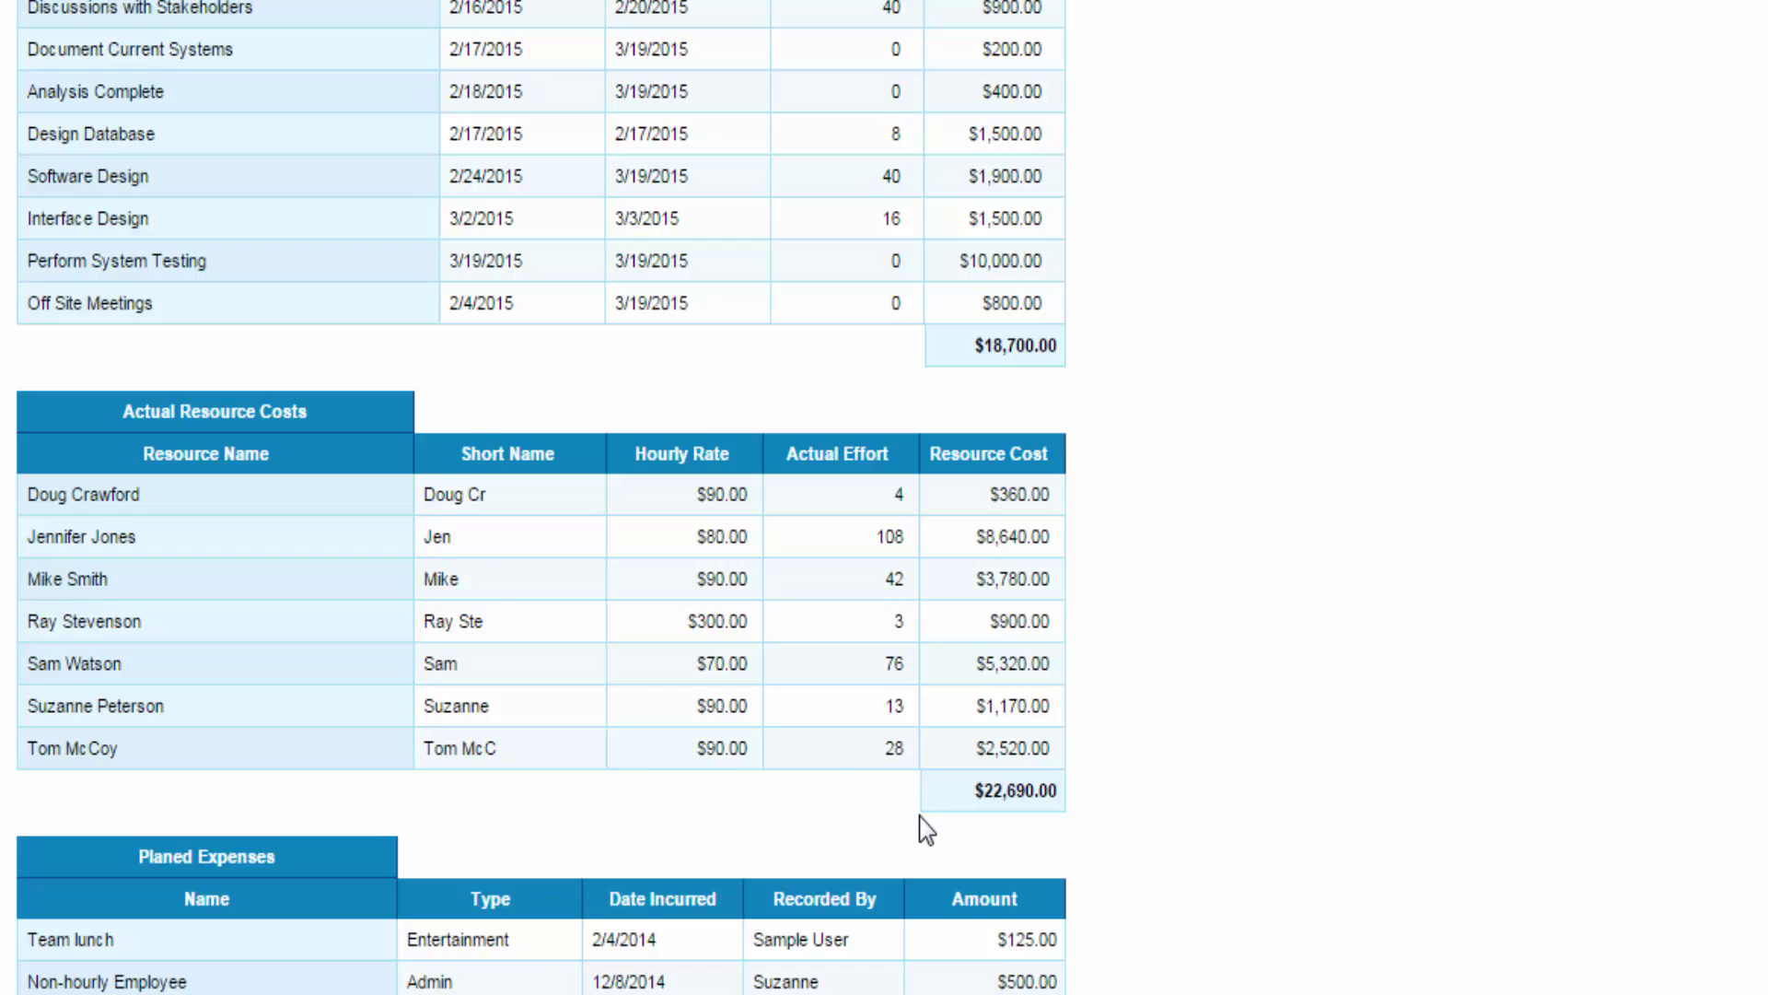
{"action": "scroll", "coordinate": [926, 829], "scroll_direction": "down", "scroll_amount": 4}
{"action": "scroll", "coordinate": [926, 828], "scroll_direction": "down", "scroll_amount": 2}
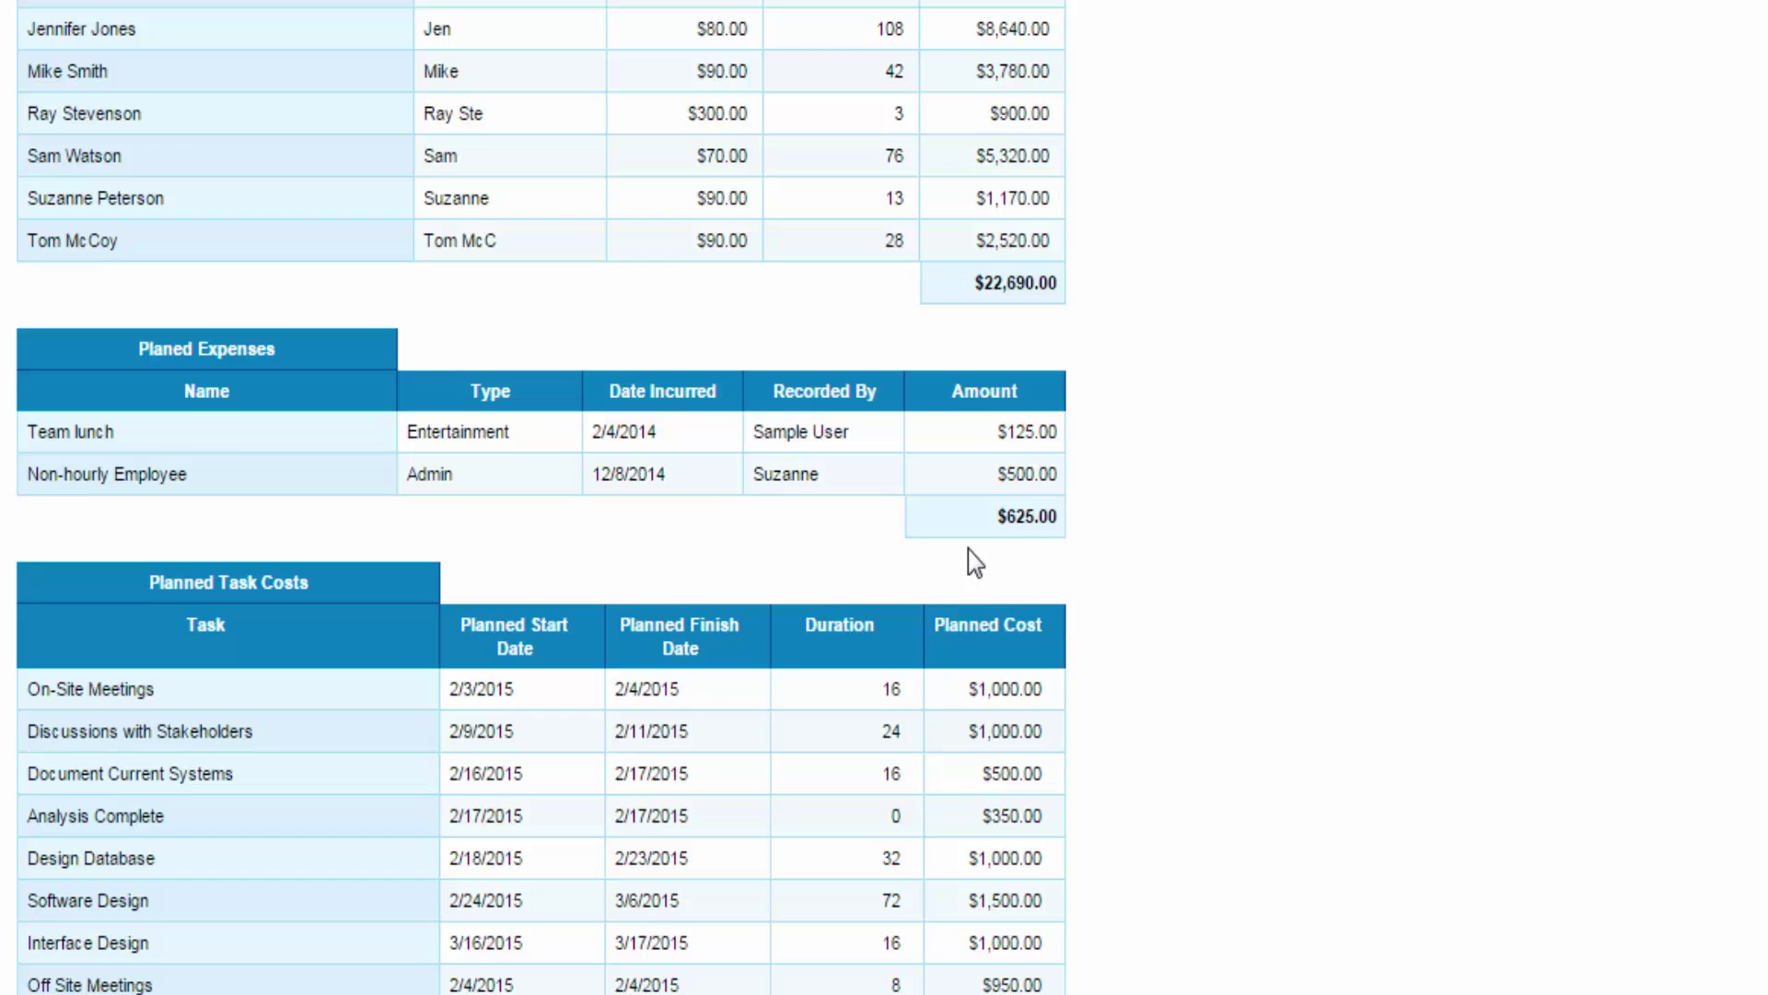
{"action": "scroll", "coordinate": [969, 549], "scroll_direction": "up", "scroll_amount": 14}
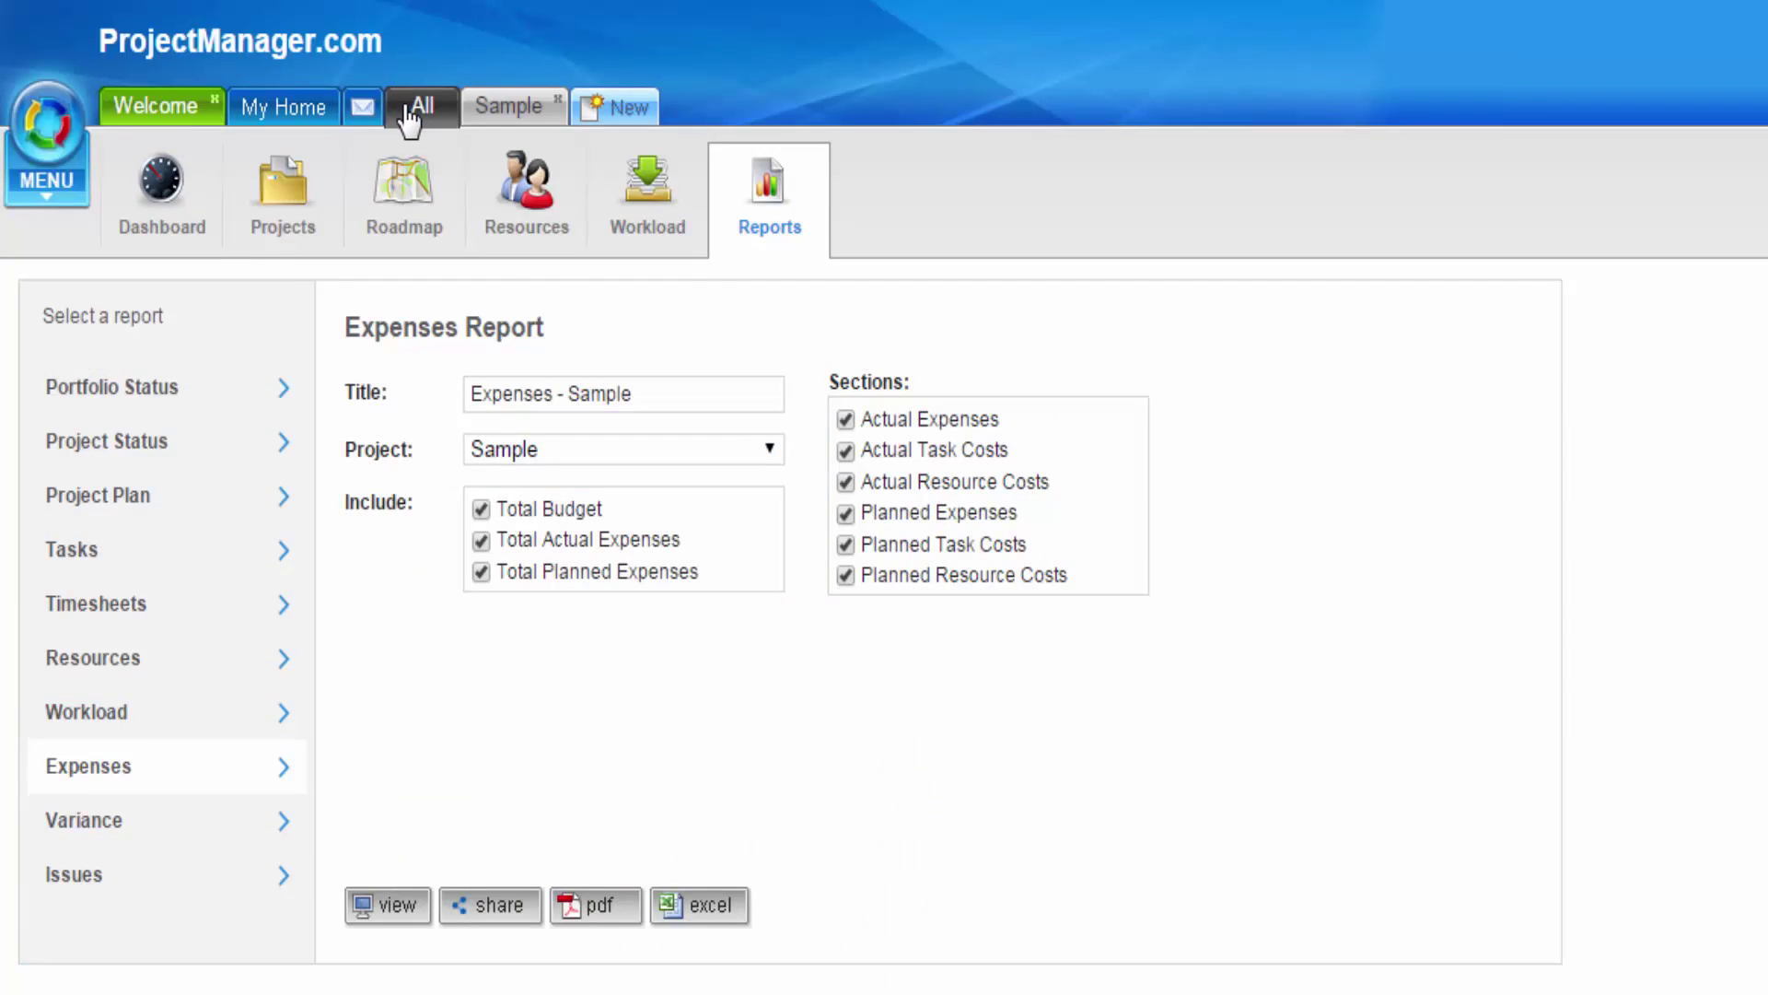
Open the all-projects Dashboard comparing Resource allocation, Time, Cost and Tasks across projects.
{"action": "left_click", "coordinate": [126, 184]}
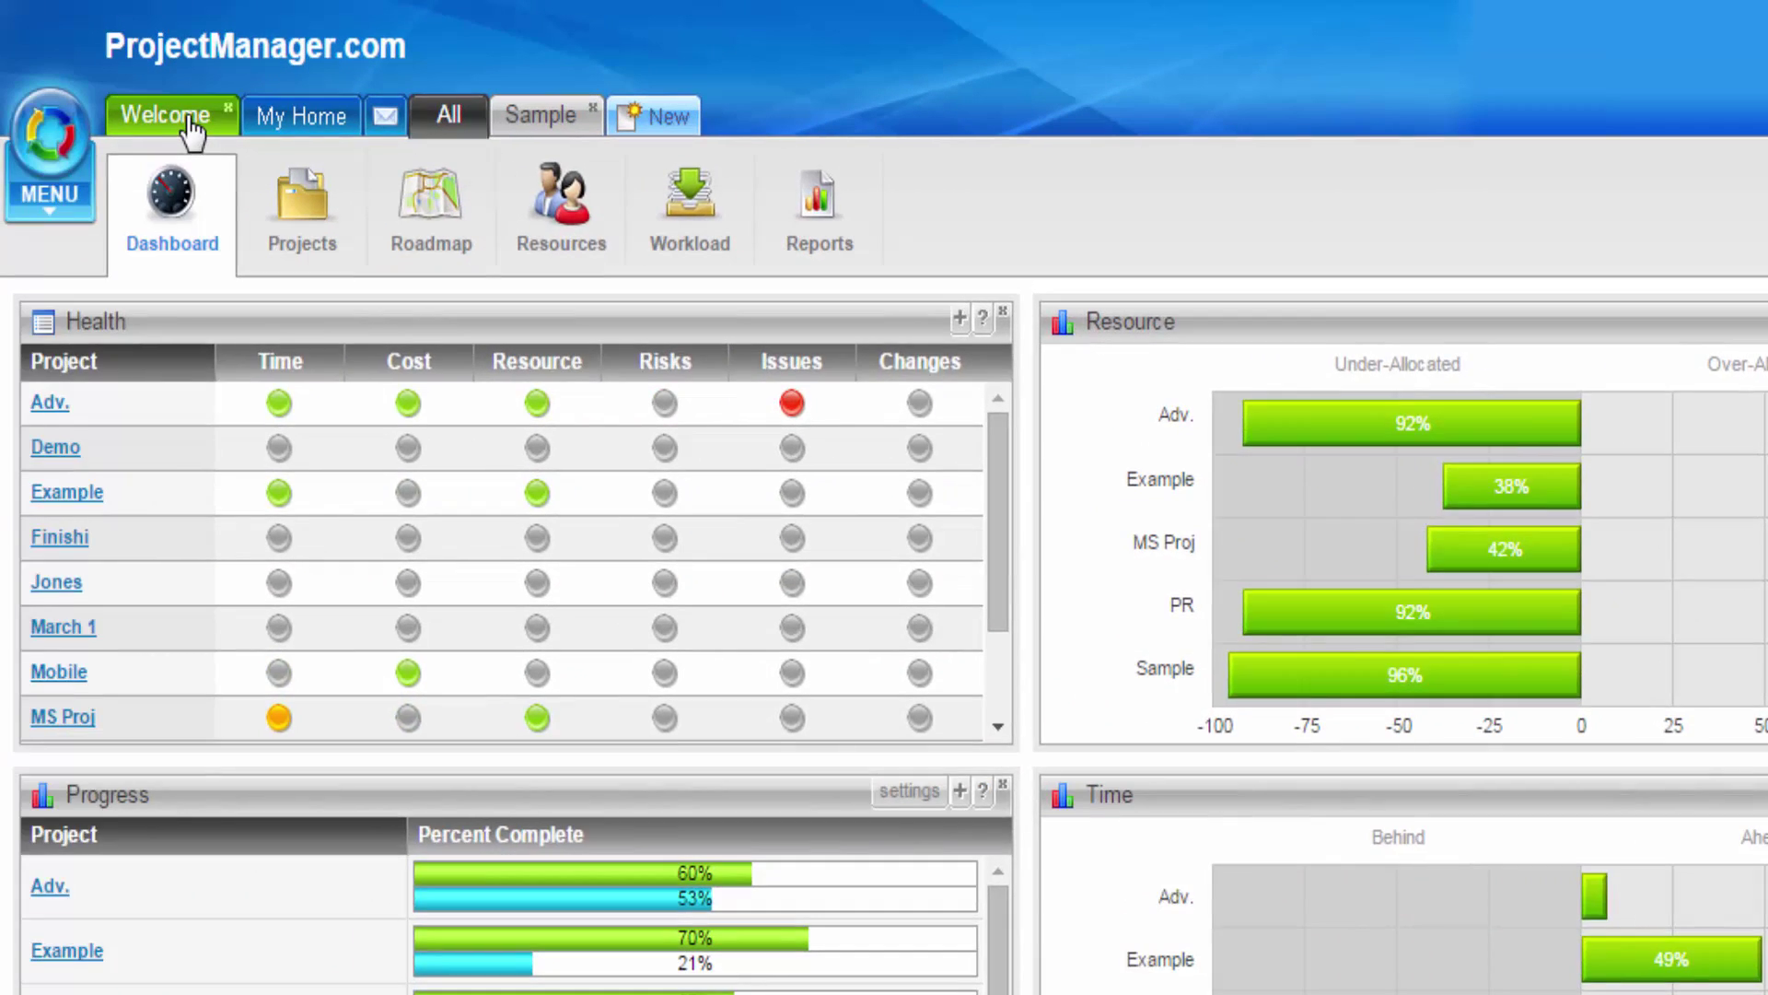
{"action": "left_click", "coordinate": [188, 124]}
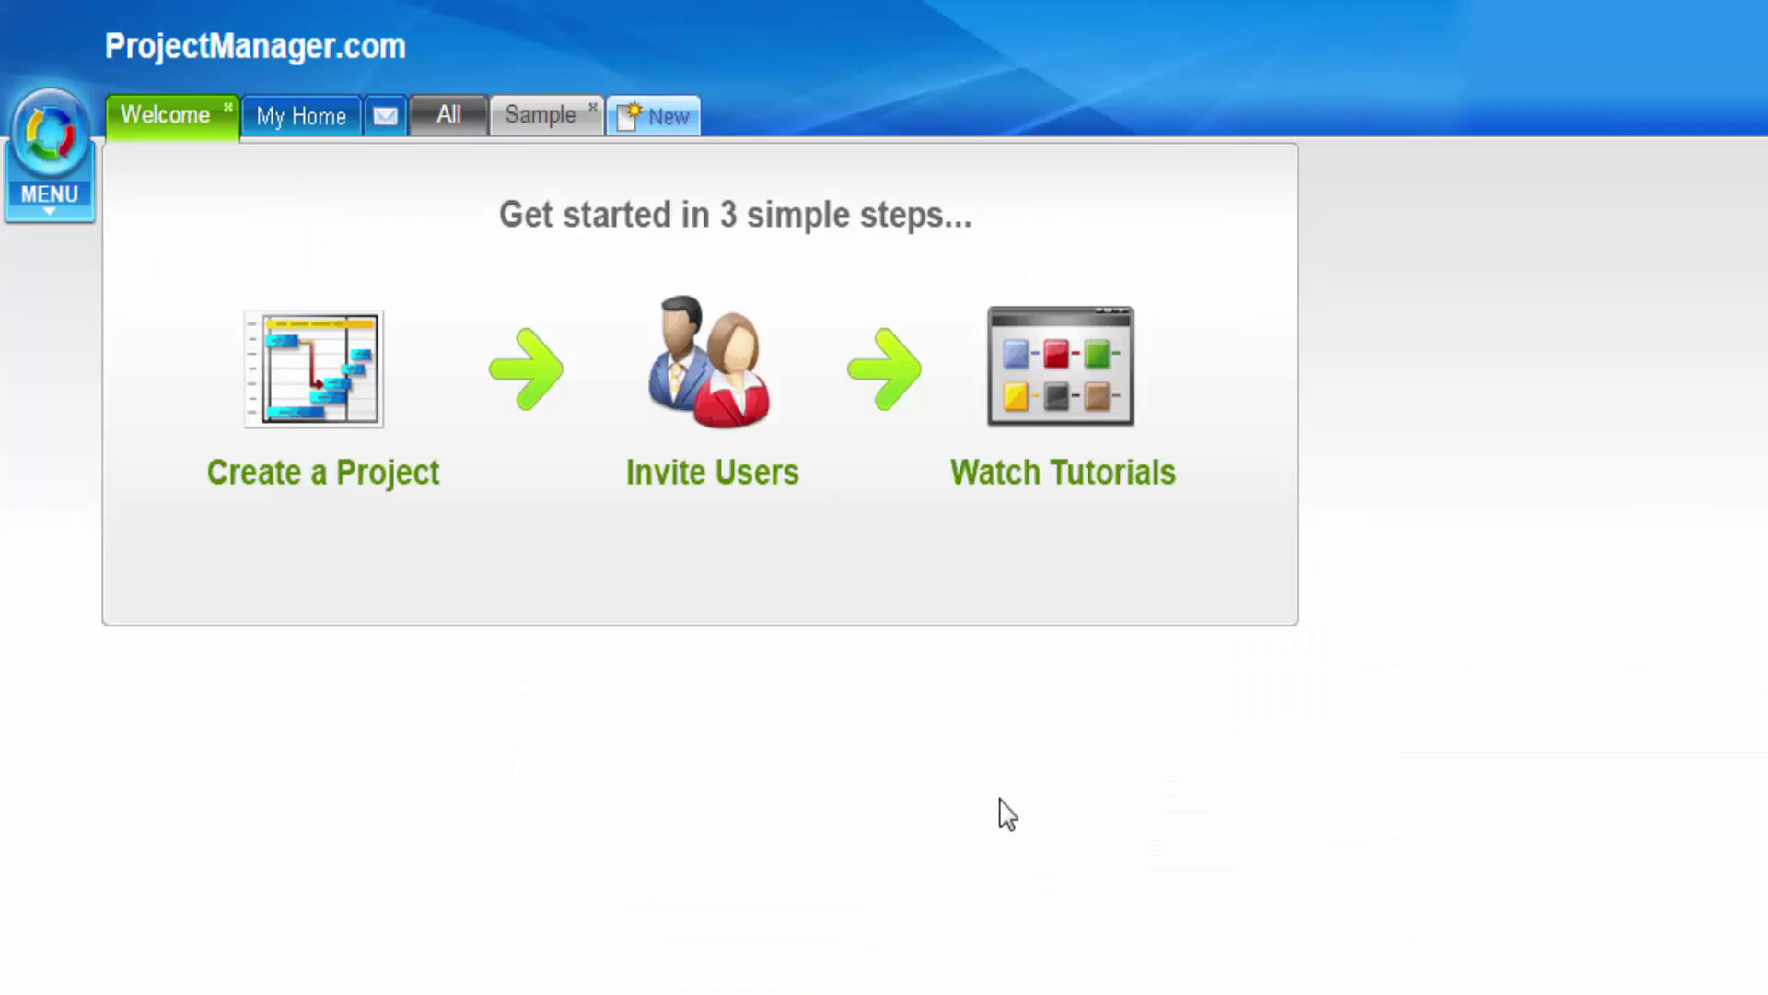